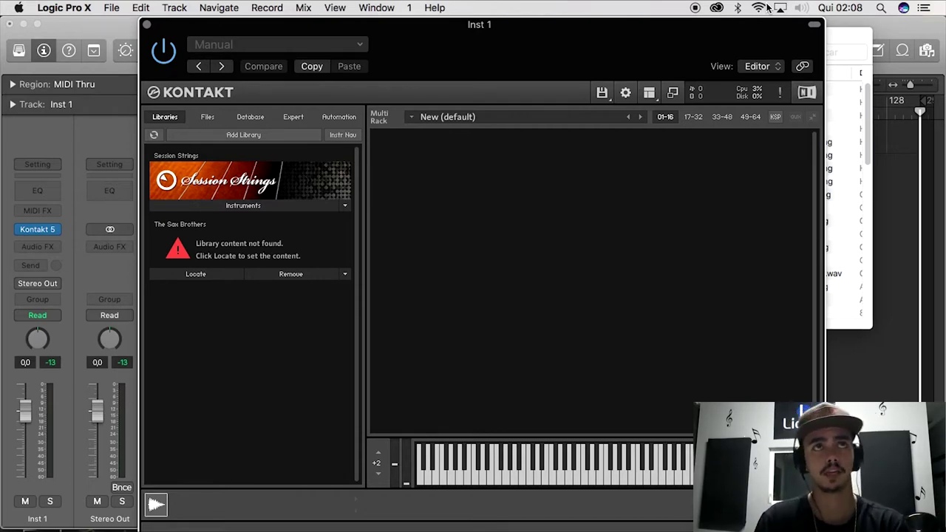
- Load the acapella WAV file from the Mesa folder into the empty multi rack as an instrument and audition it on the virtual keyboard
left_click_drag(486, 34, 465, 391)
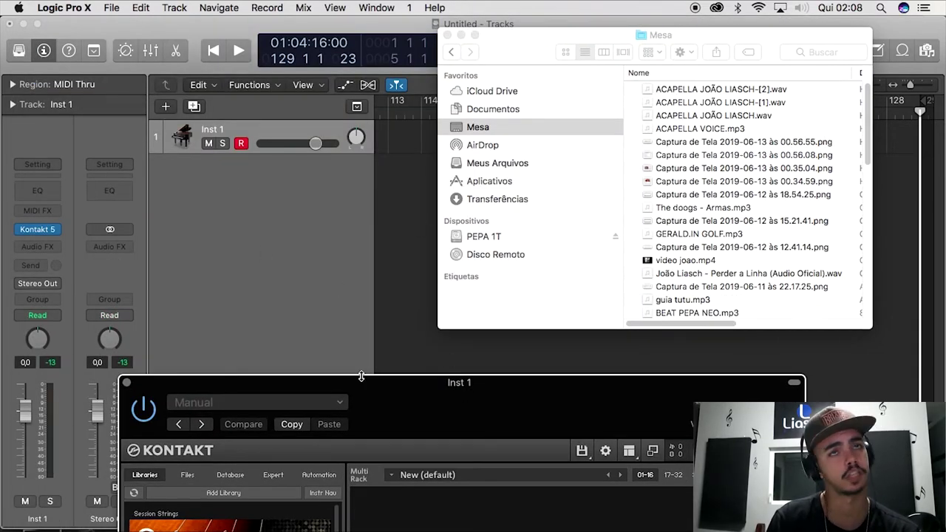
left_click_drag(416, 399, 380, 41)
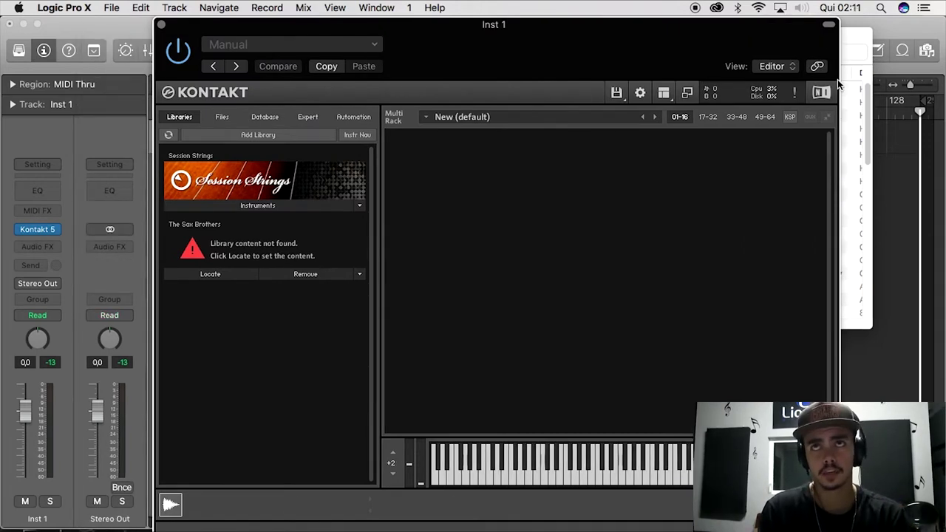
left_click(847, 39)
left_click_drag(725, 114, 694, 178)
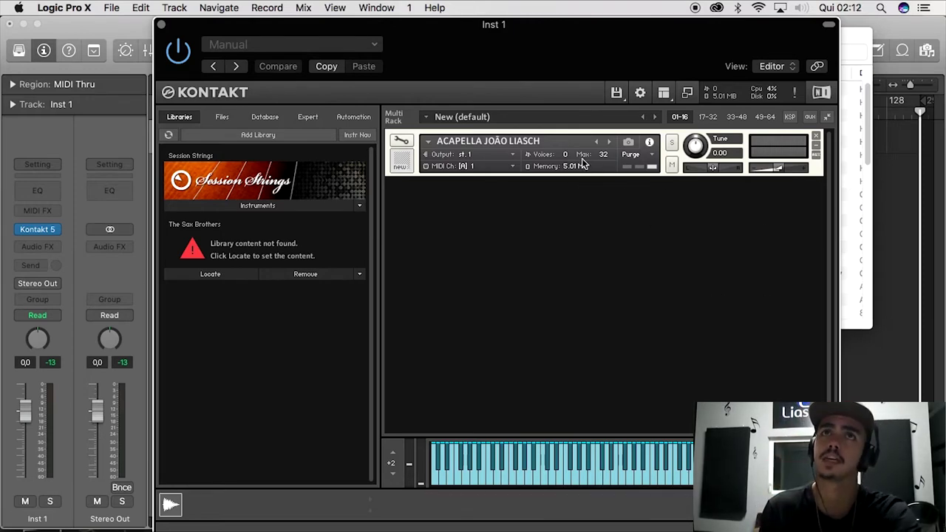
left_click(617, 481)
left_click(674, 475)
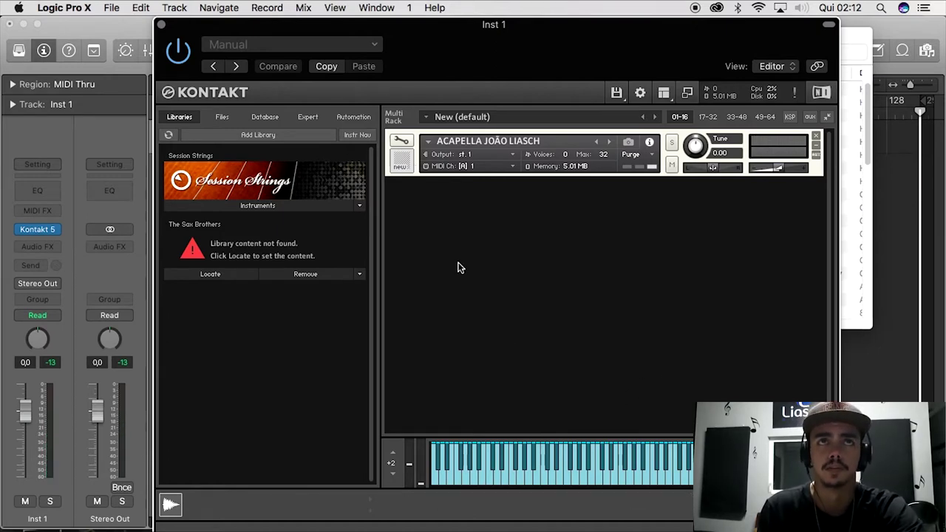
- Open the acapella instrument for editing, show its sample in the Wave Editor, and play back the opening part
left_click(398, 142)
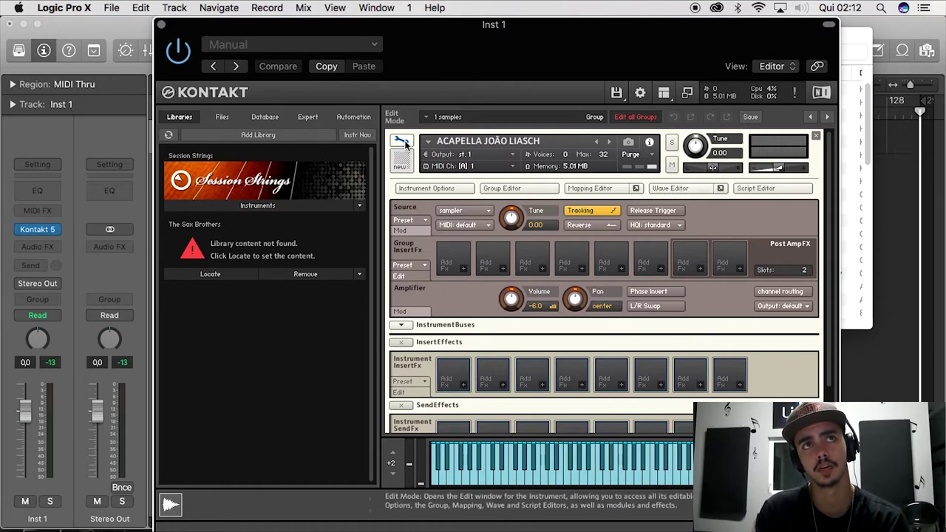
left_click(682, 190)
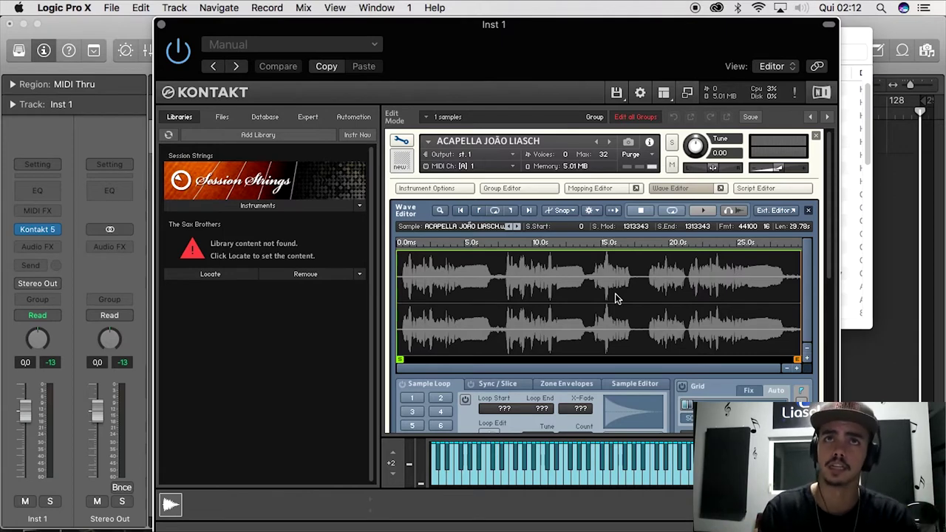
left_click(703, 212)
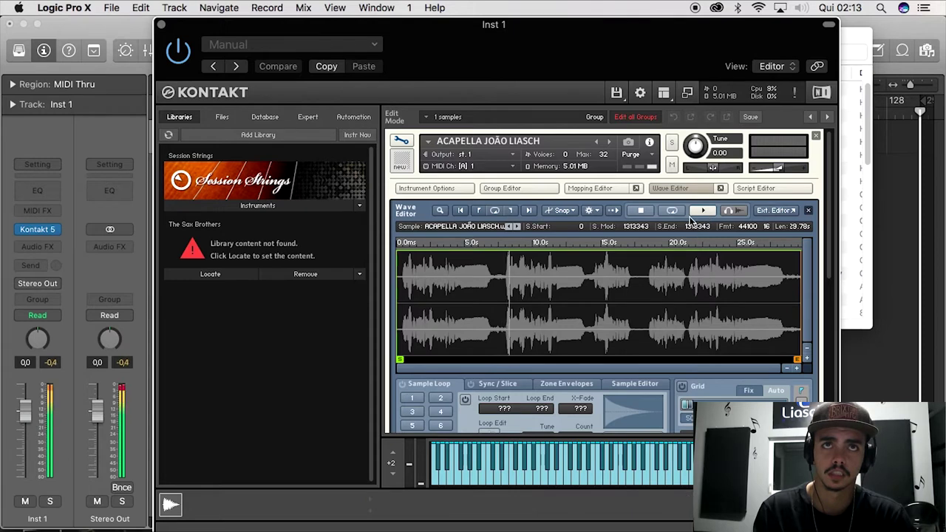
left_click(643, 212)
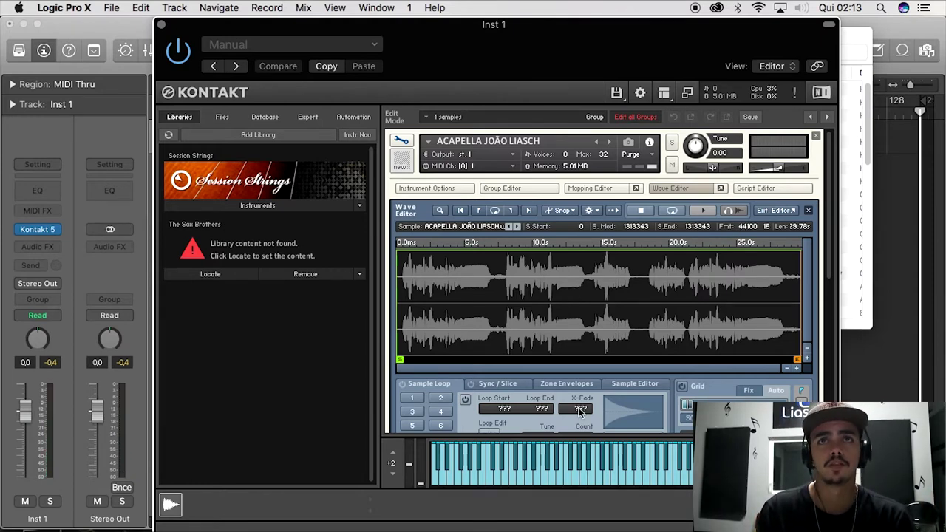
- Using the Sample Editor, delete everything from about 7.5 s to the end of the acapella
left_click(634, 387)
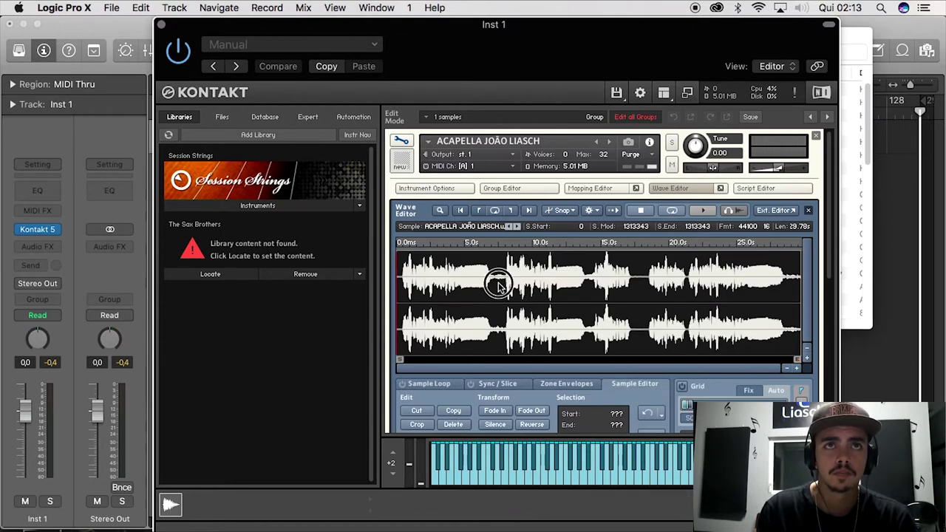
left_click_drag(499, 287, 849, 291)
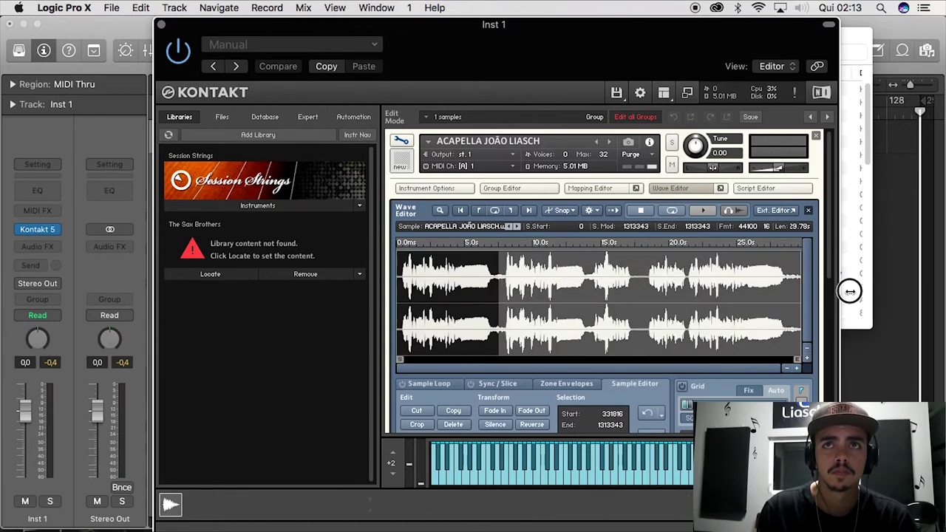
left_click(454, 426)
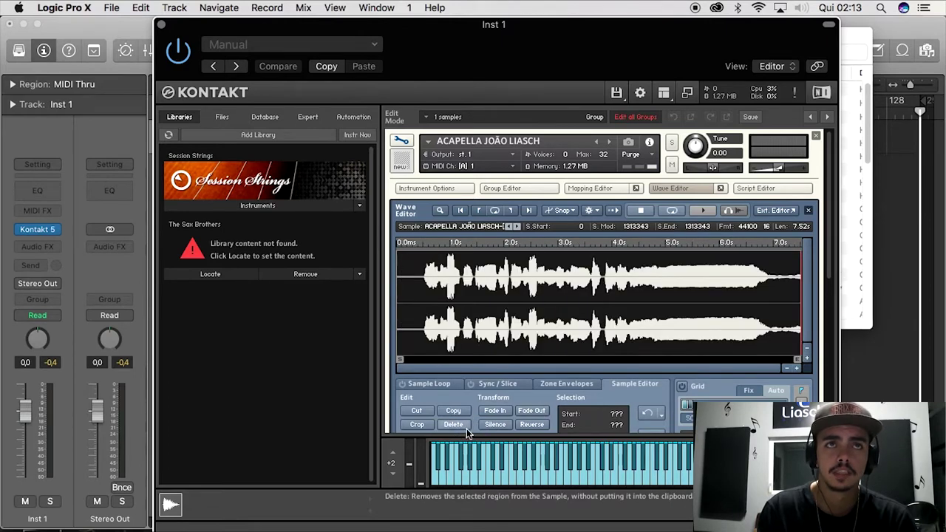
- Delete the silent lead-in up to sample 22680 and the quiet tail from sample 283008 to the end
left_click_drag(432, 305, 636, 314)
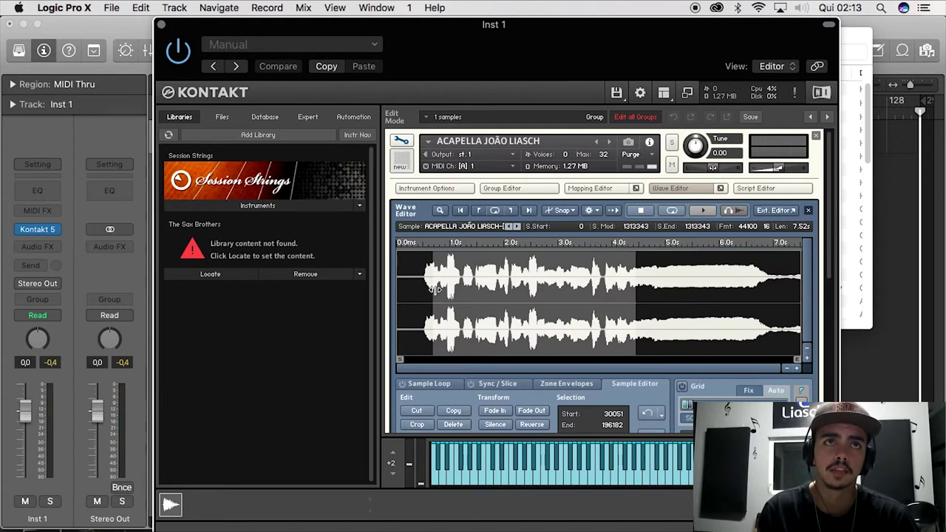
left_click_drag(426, 285, 350, 289)
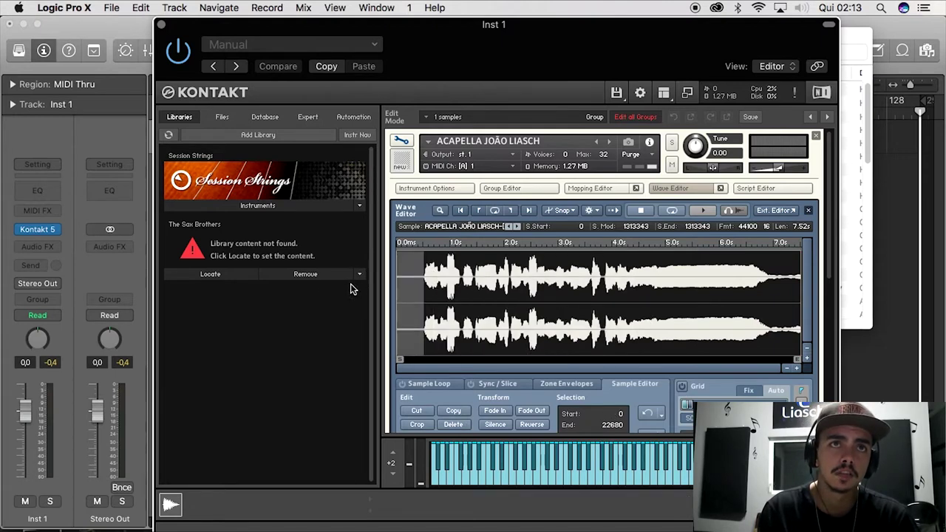
left_click(453, 424)
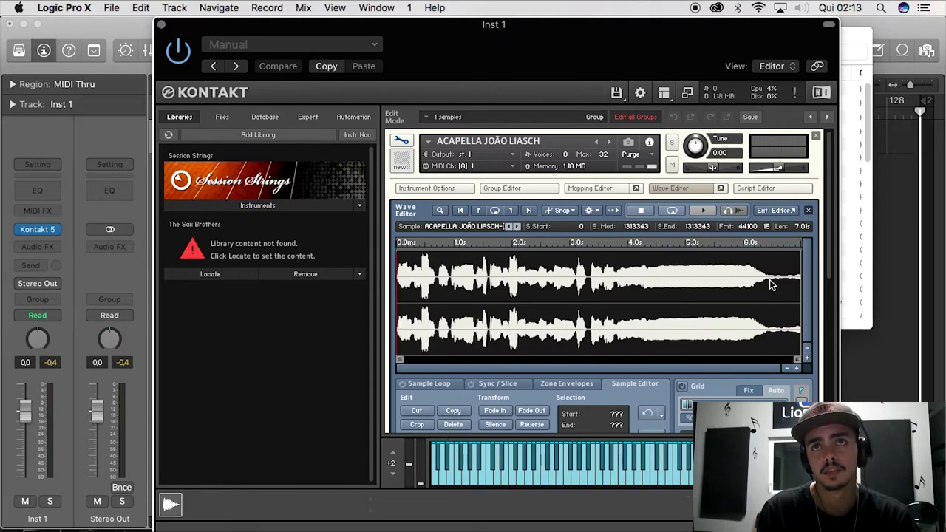
left_click_drag(768, 283, 885, 308)
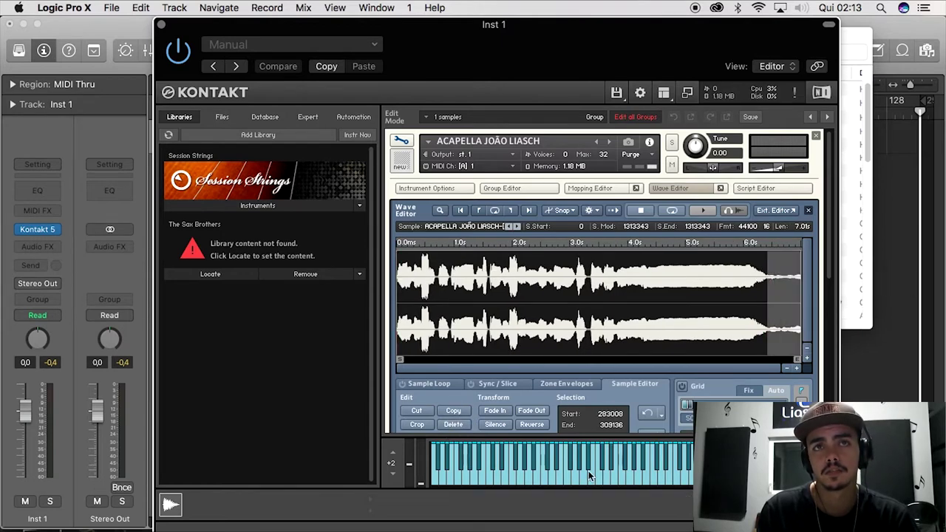
left_click(460, 426)
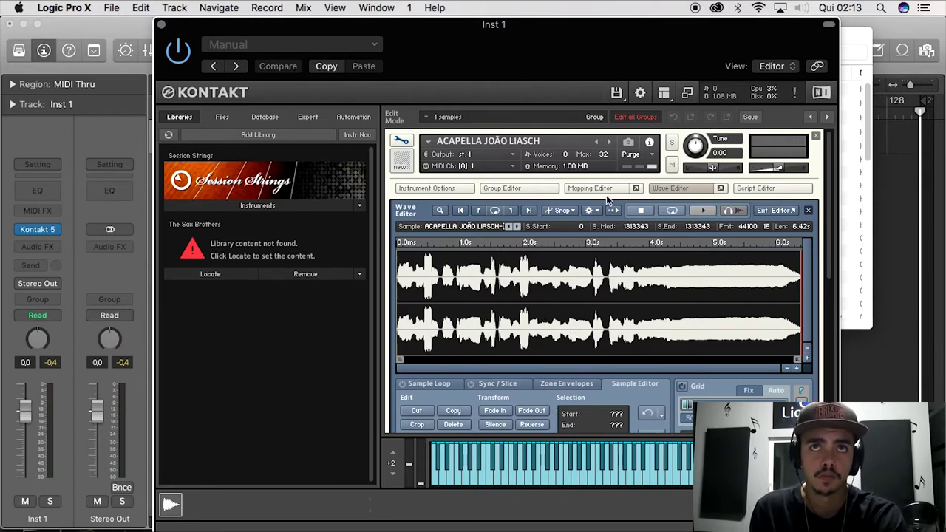
- Play back the trimmed acapella sample to check the edited phrase
left_click(706, 213)
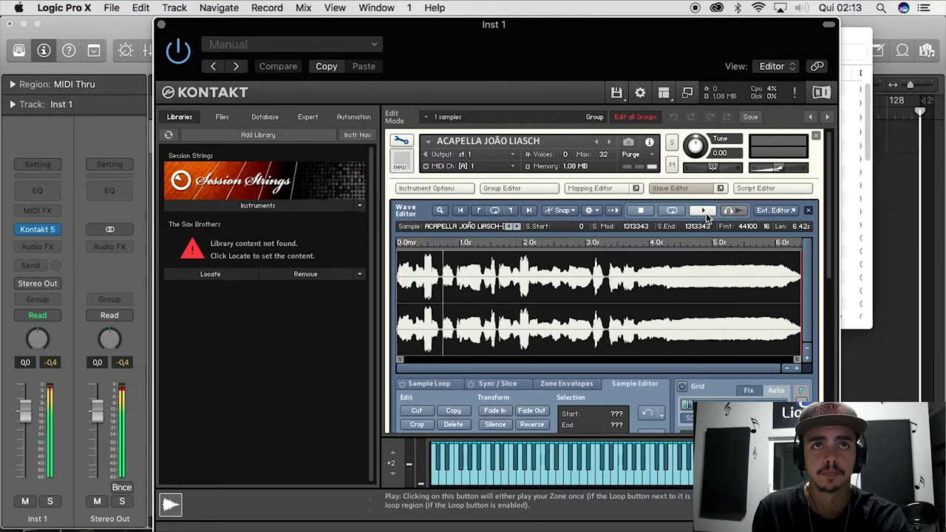
left_click(640, 210)
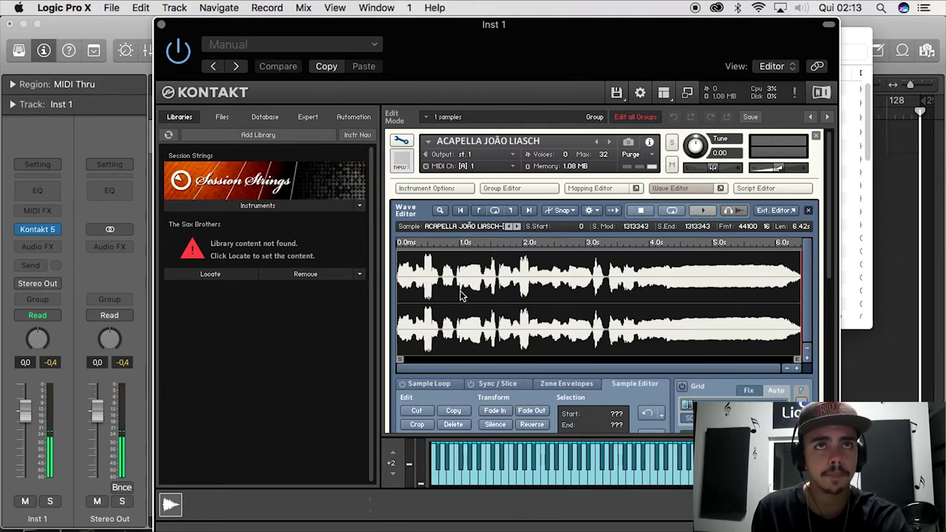
left_click(700, 211)
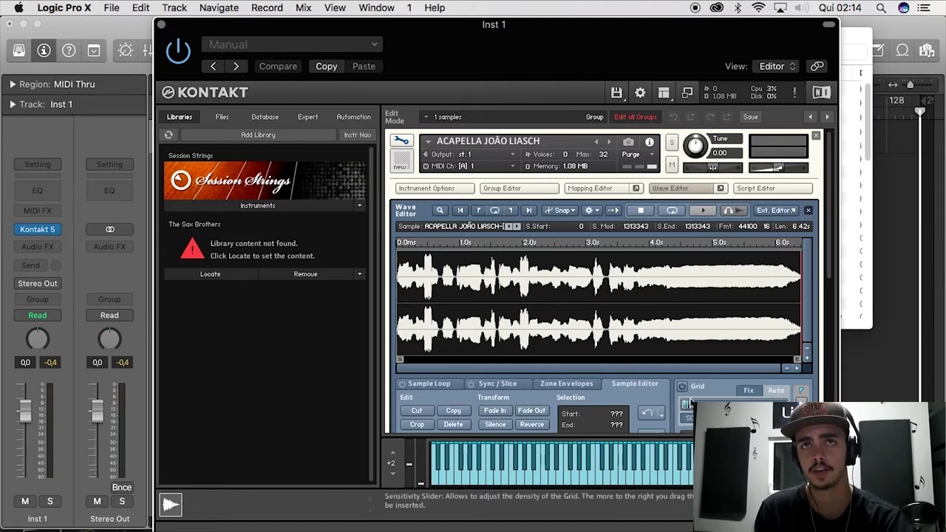
- Enable the slicing grid, compare Fix mode with Auto mode, and keep Auto with the sensitivity at its minimum
left_click(683, 386)
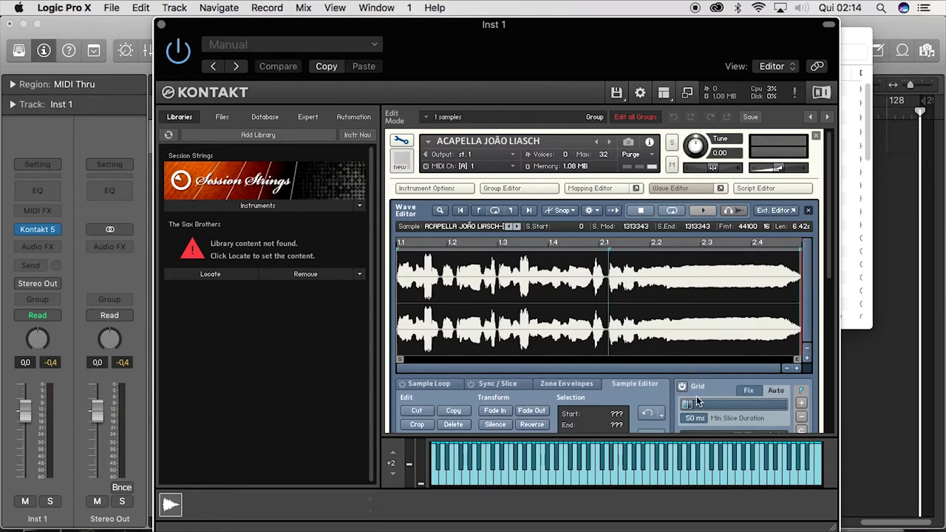
left_click(749, 390)
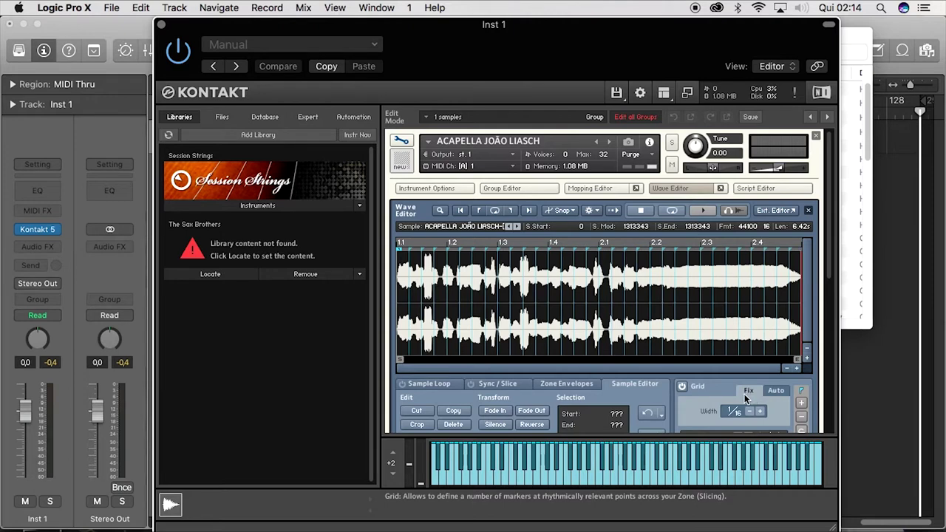
left_click(780, 393)
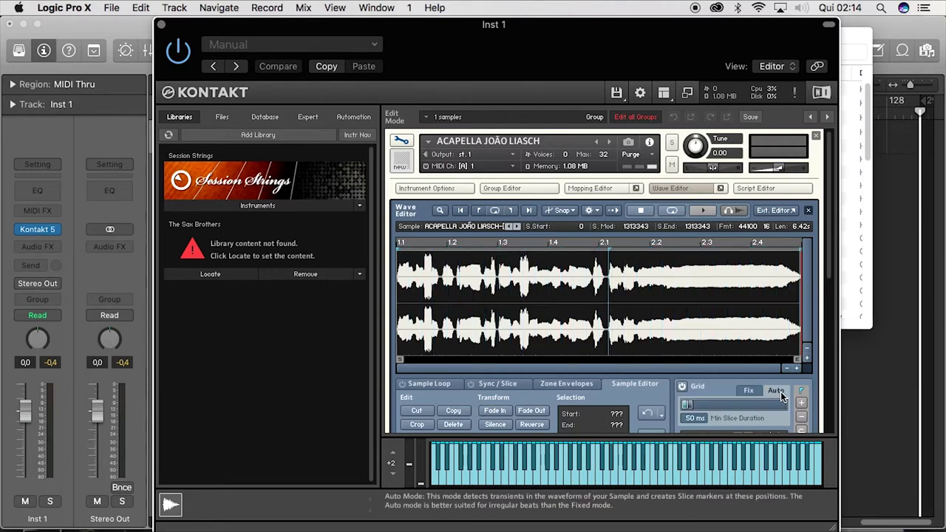
left_click_drag(689, 405, 645, 406)
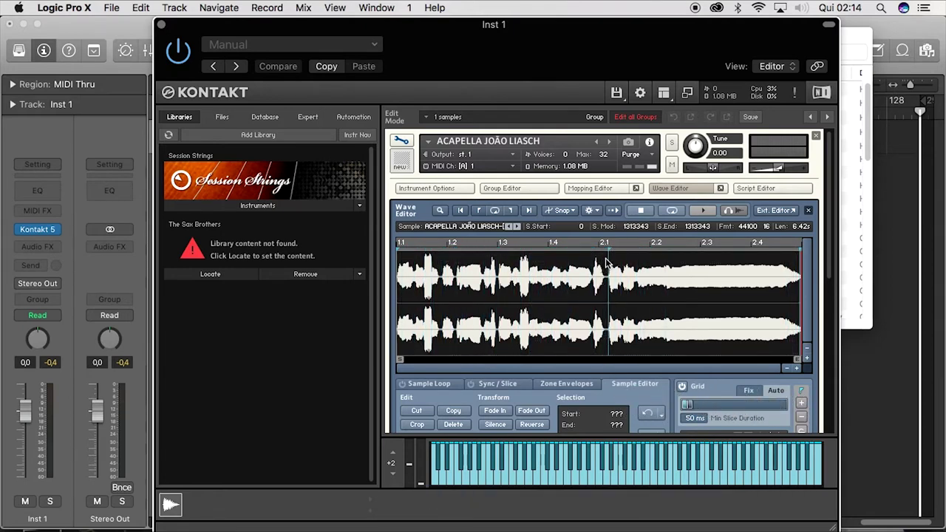
- Place two slice markers between beats 1.2 and 1.3 of the waveform, fine-tune the second one's position, and audition the phrase
left_click_drag(611, 254, 461, 252)
left_click(709, 212)
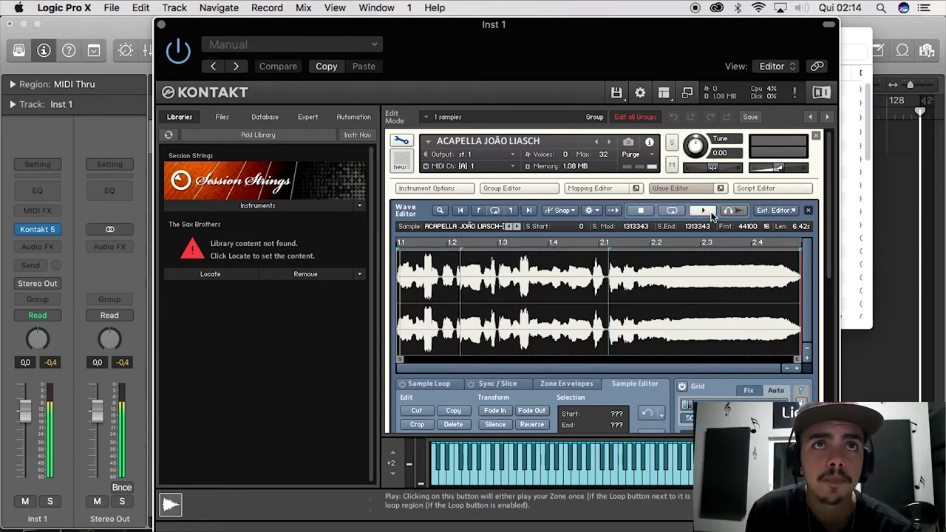
left_click(485, 255)
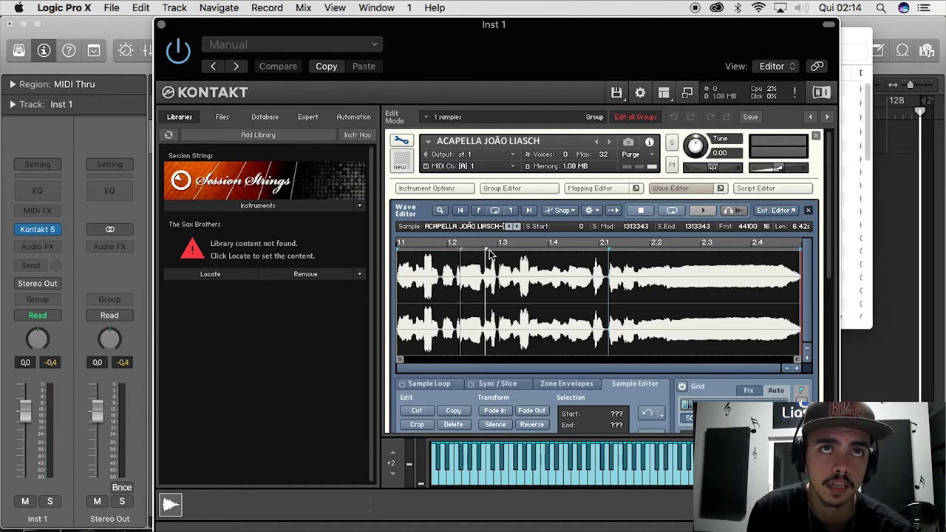
left_click_drag(487, 253, 481, 256)
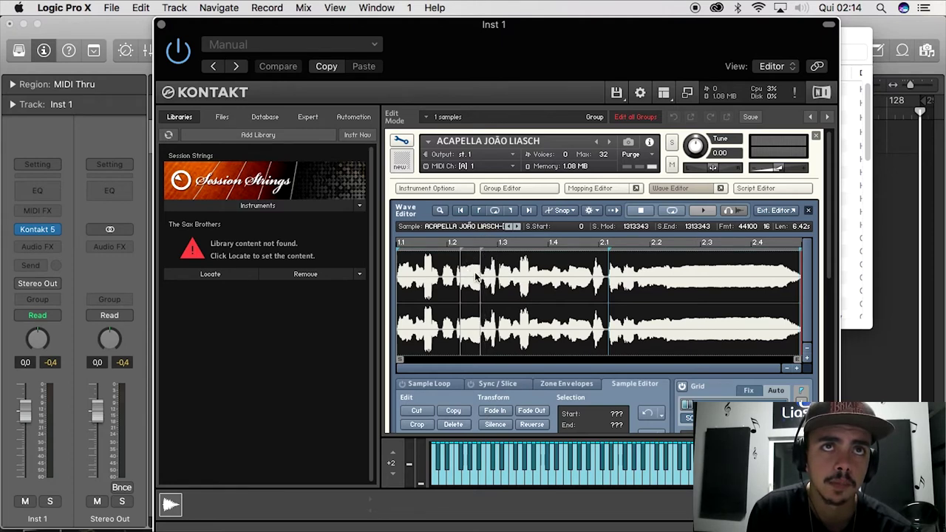
left_click(703, 211)
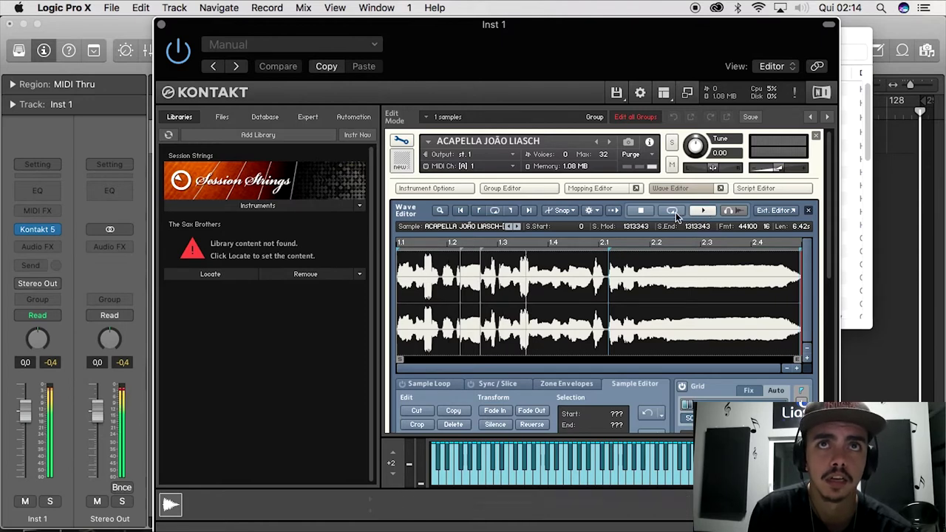
left_click(640, 210)
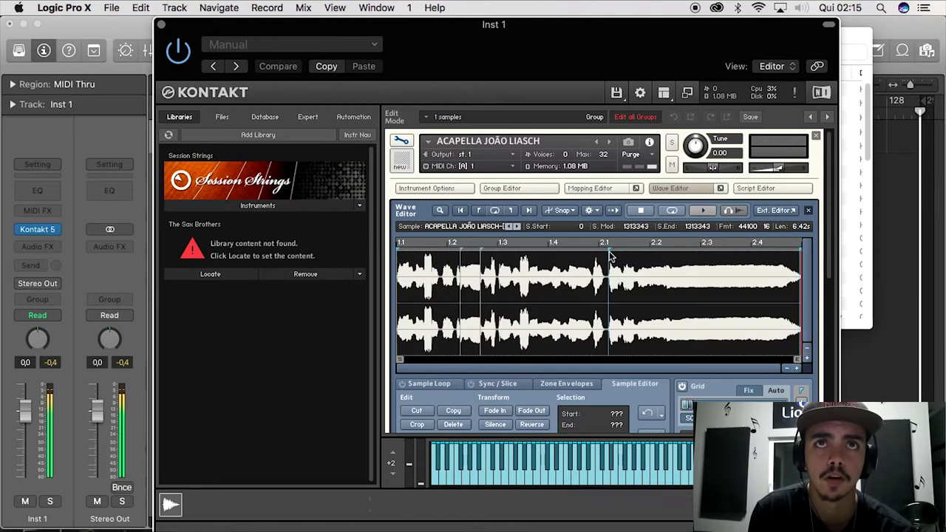
- Place slice markers between beats 1.4 and 2.1 and just after 2.2, auditioning the sample to find the word boundaries
left_click(569, 254)
left_click(703, 211)
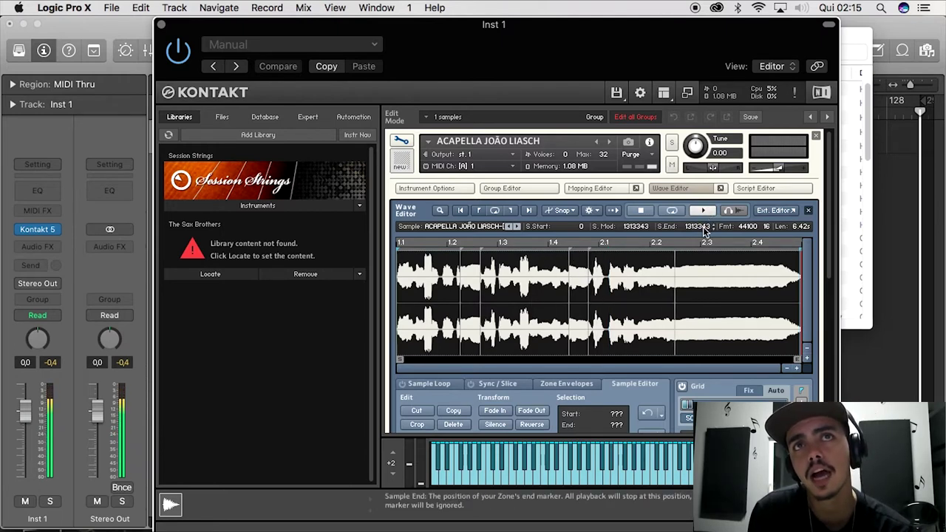
left_click(640, 210)
left_click(672, 249)
left_click(674, 252)
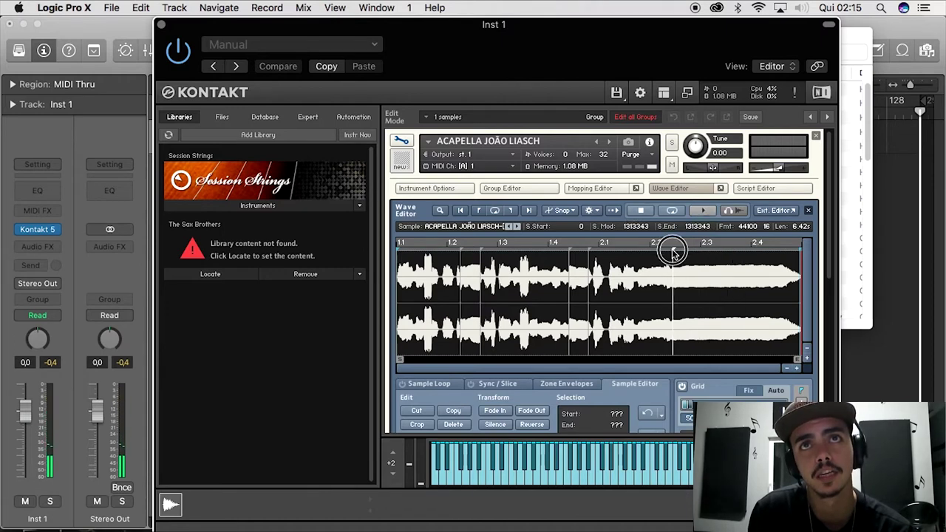
left_click(803, 251)
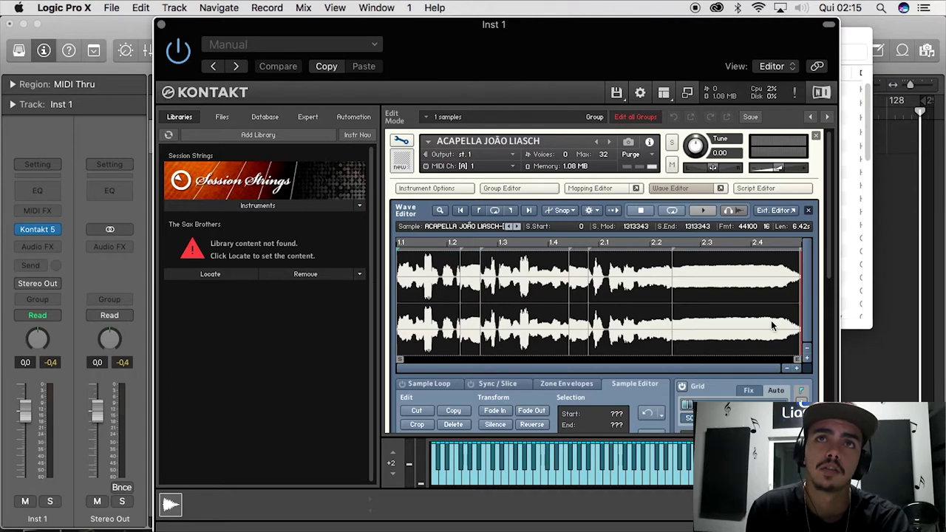
left_click(460, 295)
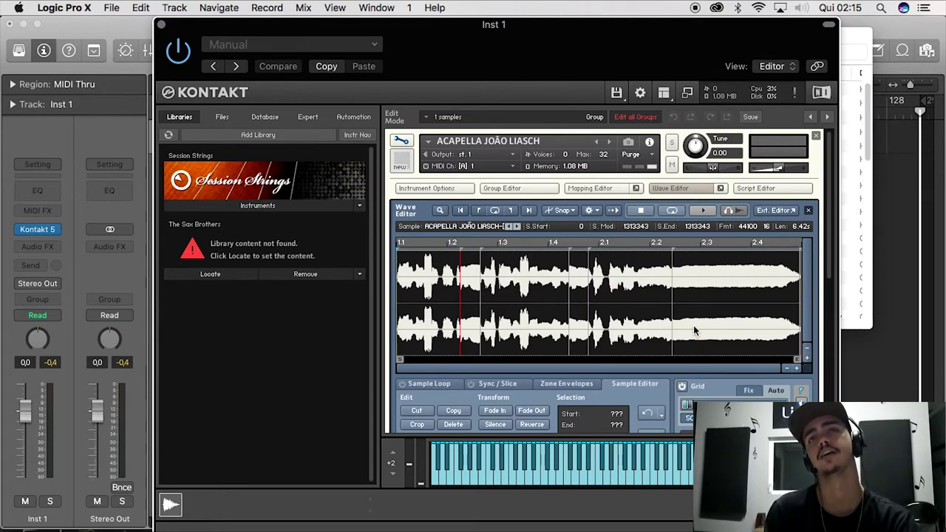
- Show the Mapping Editor together with the Wave Editor for the sliced acapella
left_click(602, 191)
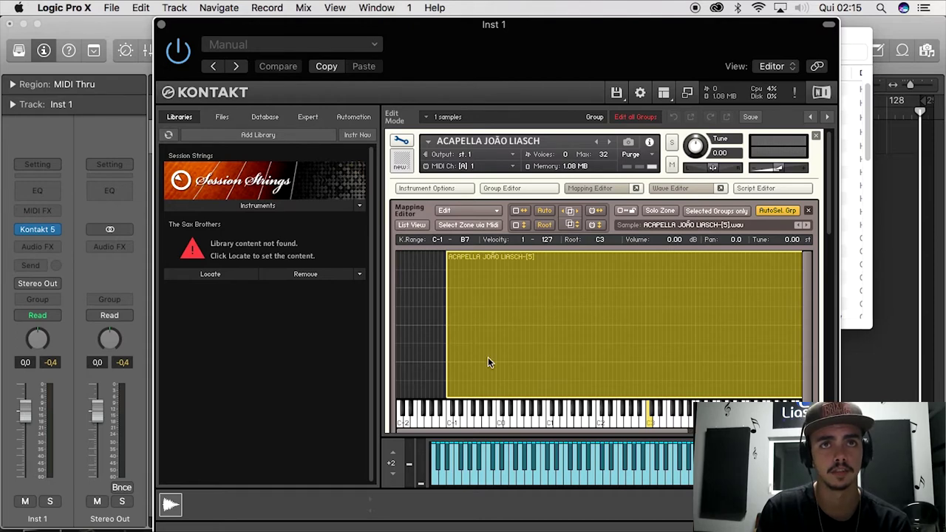
scroll(560, 321, "down", 2)
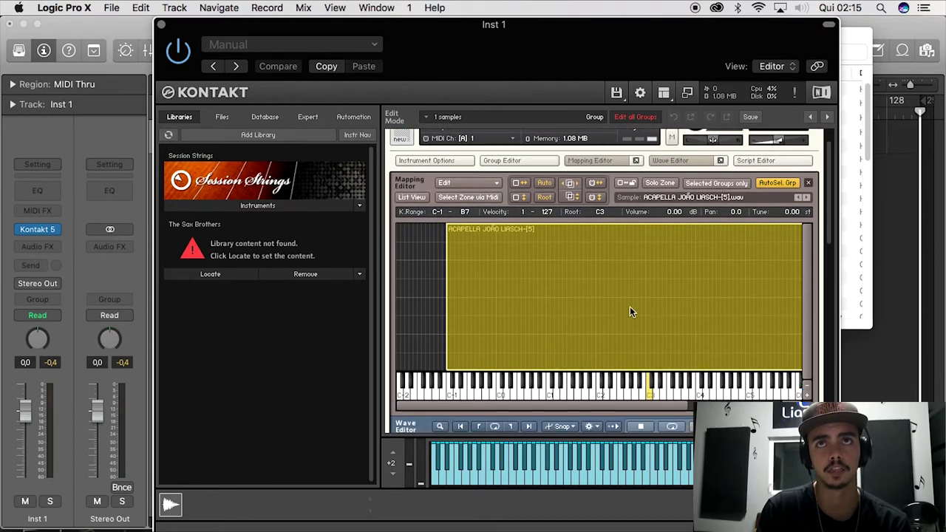
scroll(683, 262, "down", 5)
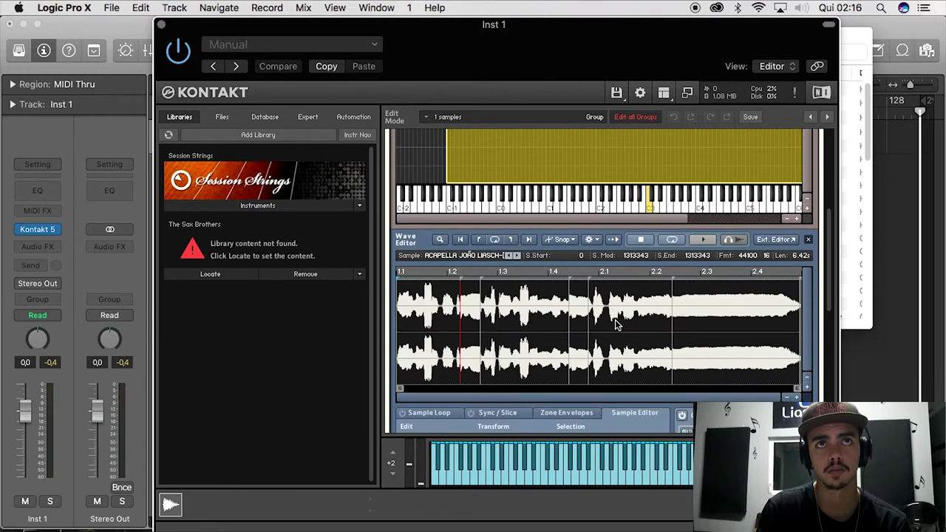
- Auto-map the acapella slices onto empty keys in the Mapping Editor using the Sync / Slice drag-and-drop MIDI function
scroll(581, 362, "down", 3)
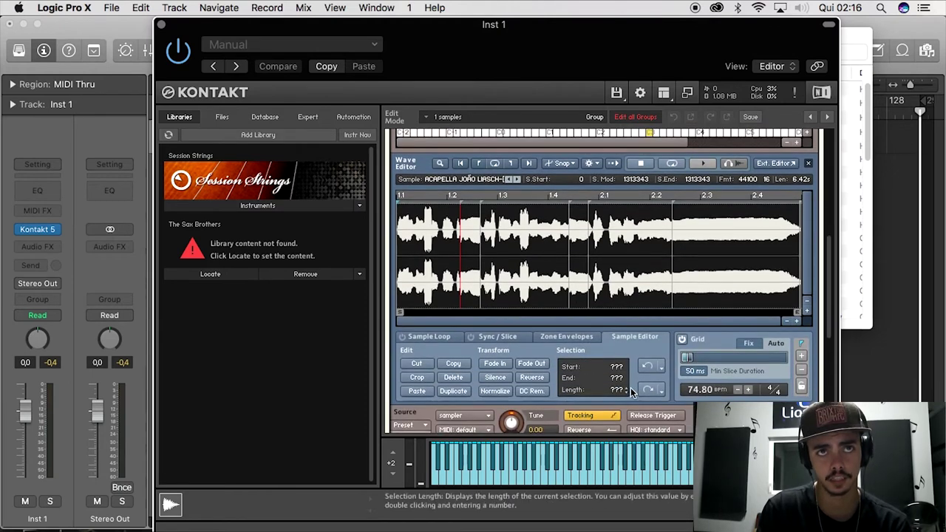
left_click(496, 339)
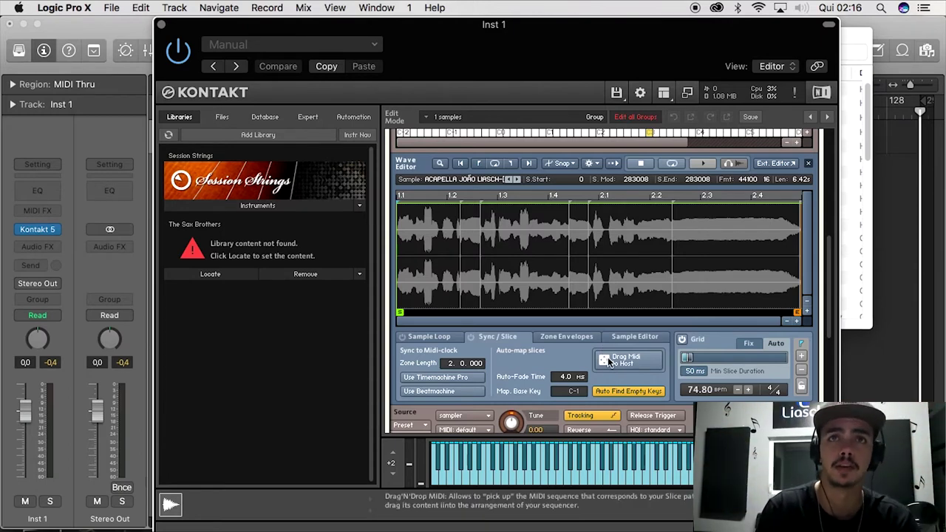
left_click_drag(613, 360, 418, 291)
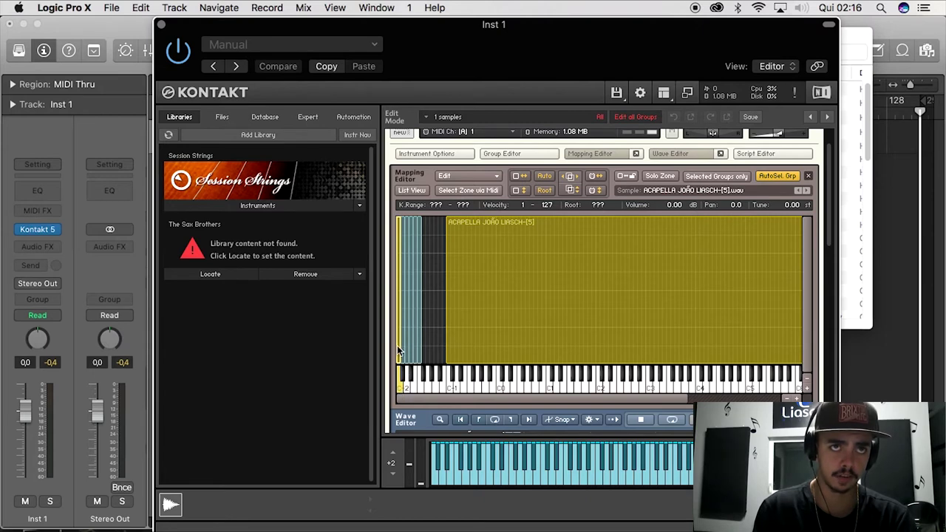
- Audition the first mapped slice repeatedly on the lowest key of the Mapping Editor's keyboard
left_click(401, 387)
left_click(400, 386)
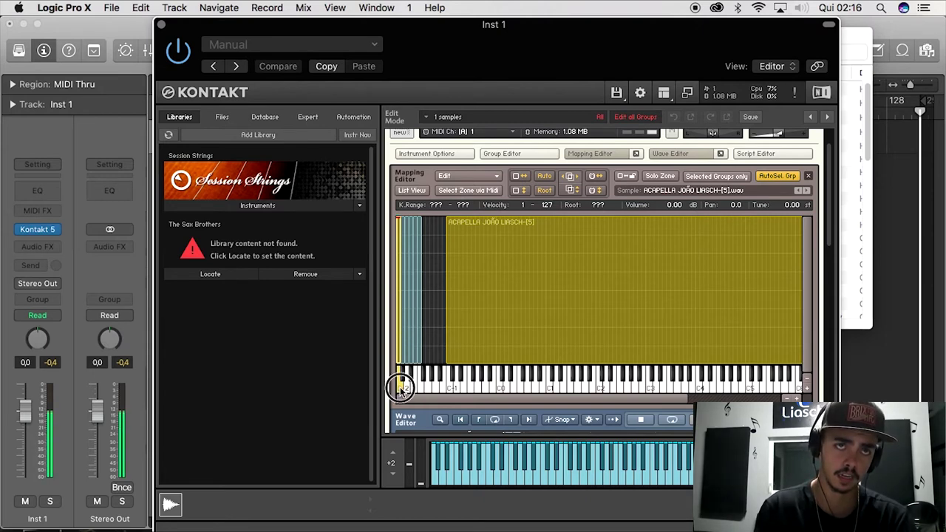
left_click(400, 390)
left_click(402, 385)
left_click(401, 385)
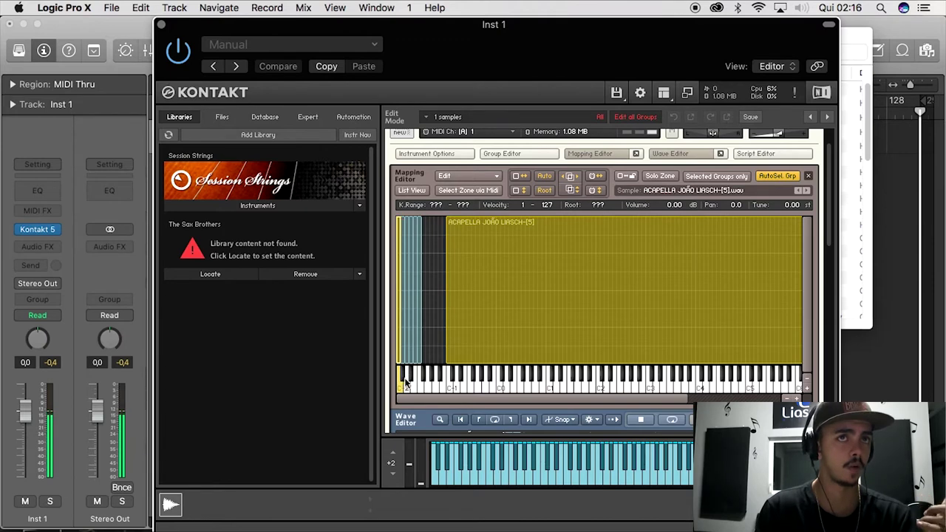
- Cut the original full-length acapella zone spanning C-1 to B7 from the mapping, leaving only the slice zones
left_click(435, 312)
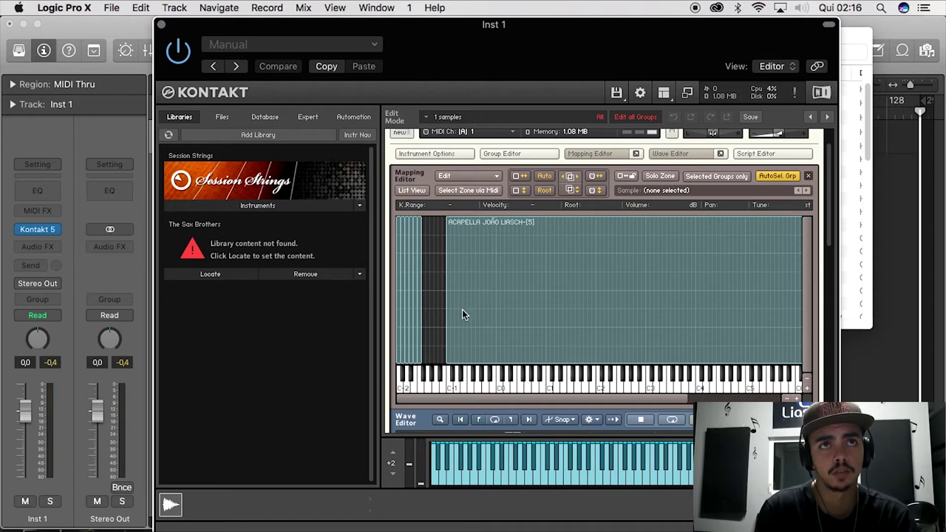
left_click(595, 308)
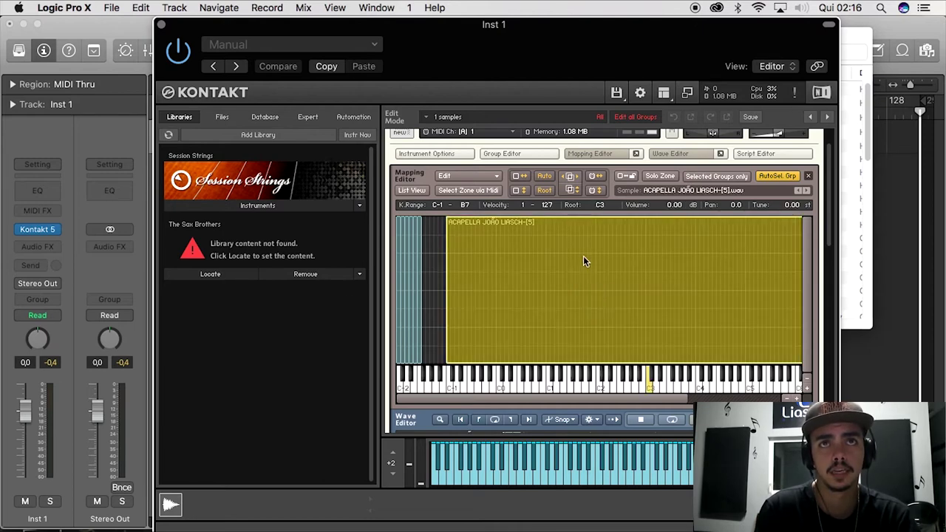
right_click(583, 261)
left_click(611, 208)
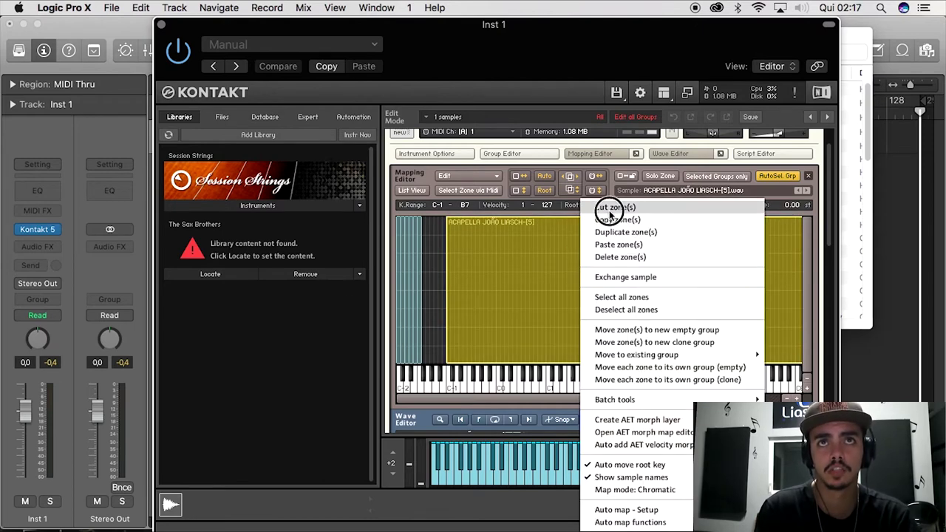
- Select all the slice zones and move them together so the first one starts on C1
left_click_drag(461, 294, 372, 342)
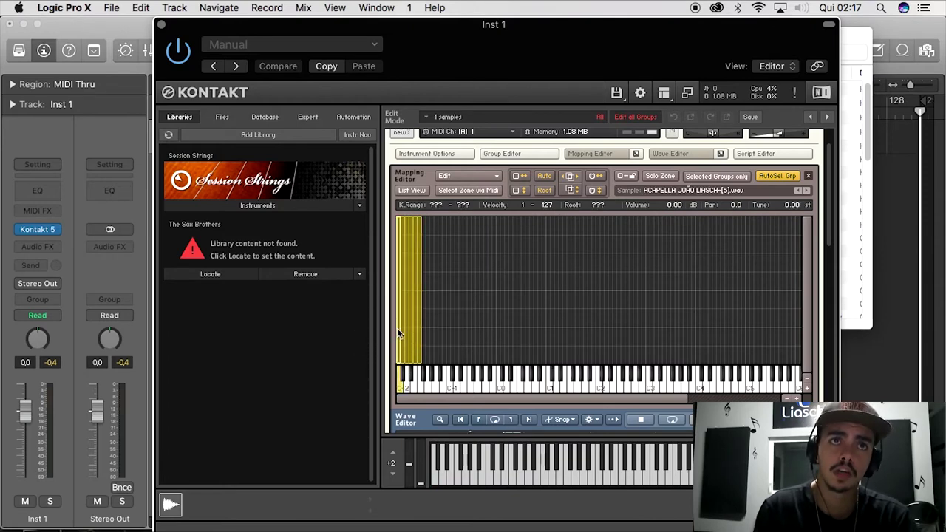
left_click_drag(399, 331, 551, 347)
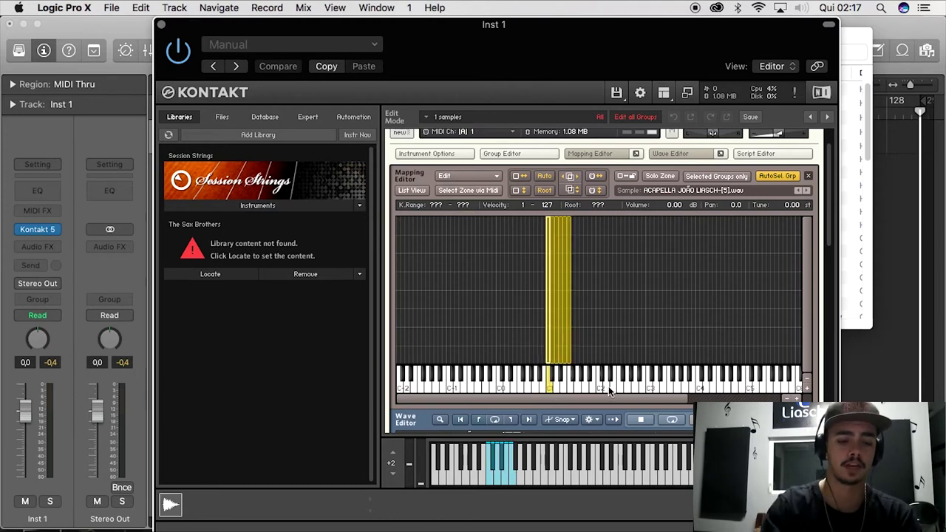
- Play the slices on C1, C#1 and F1 repeatedly with Musical Typing, and close the typing keyboard
key("super+k")
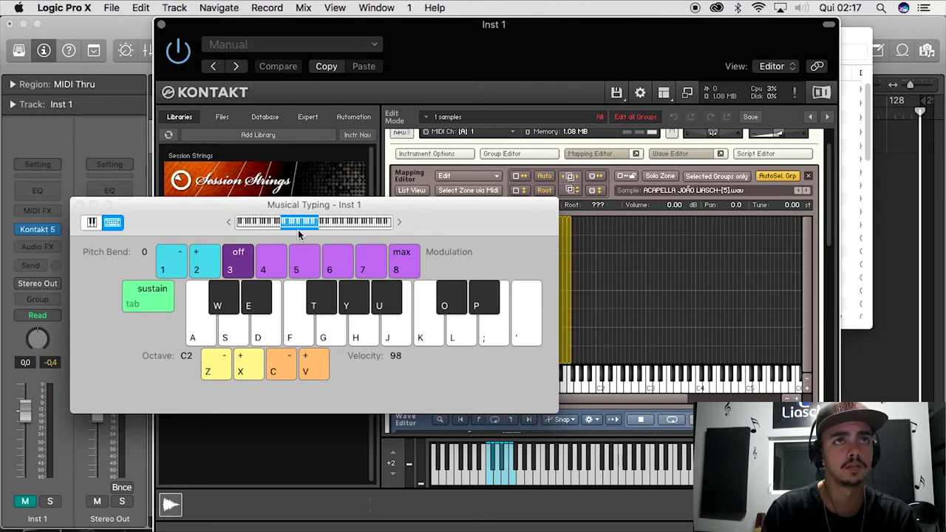
key("a")
key("a")
key("a")
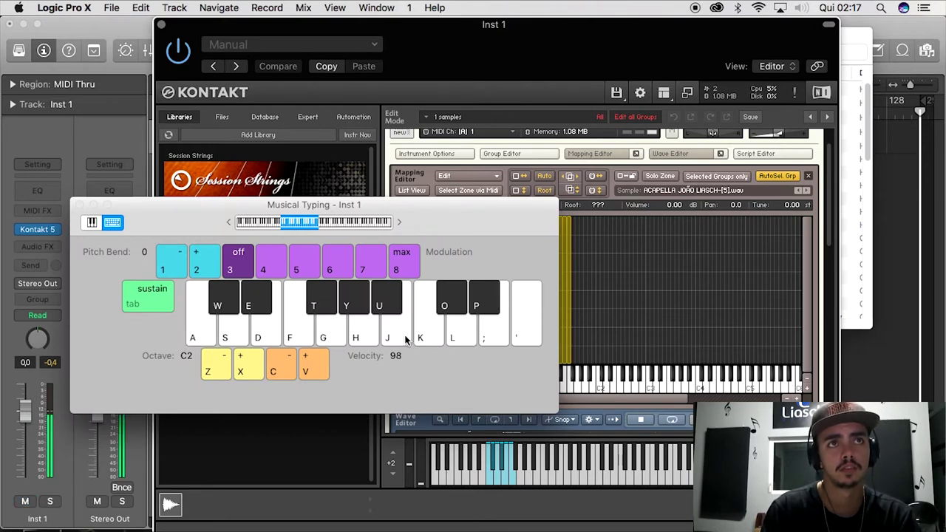
key("a")
key("w")
key("w")
key("w")
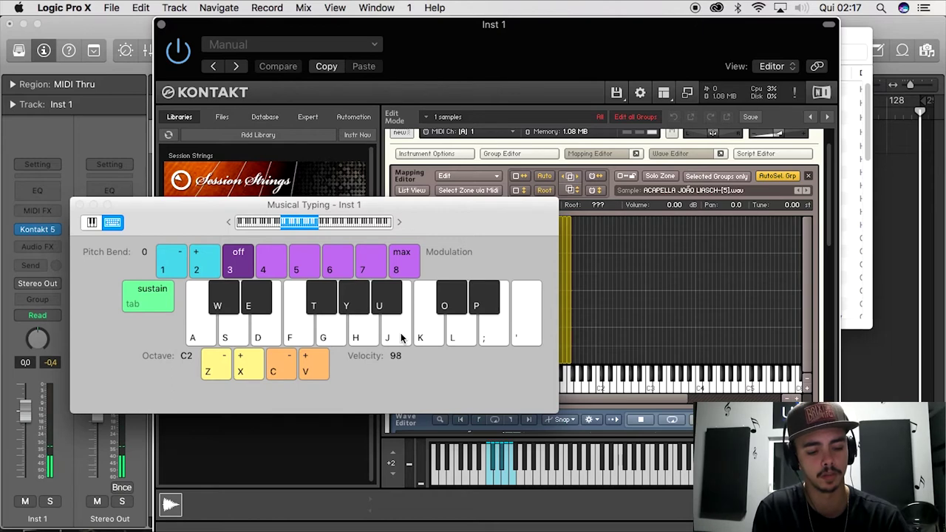
key("f")
key("f")
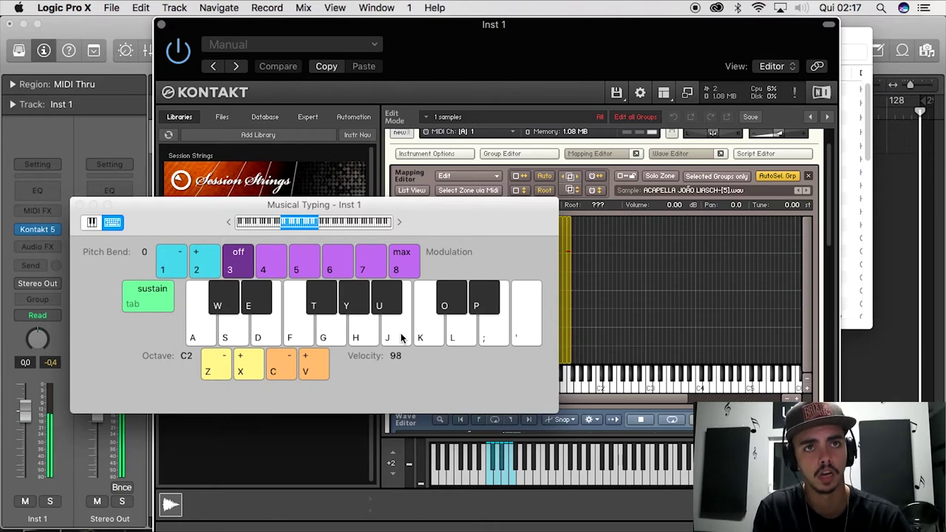
key("f")
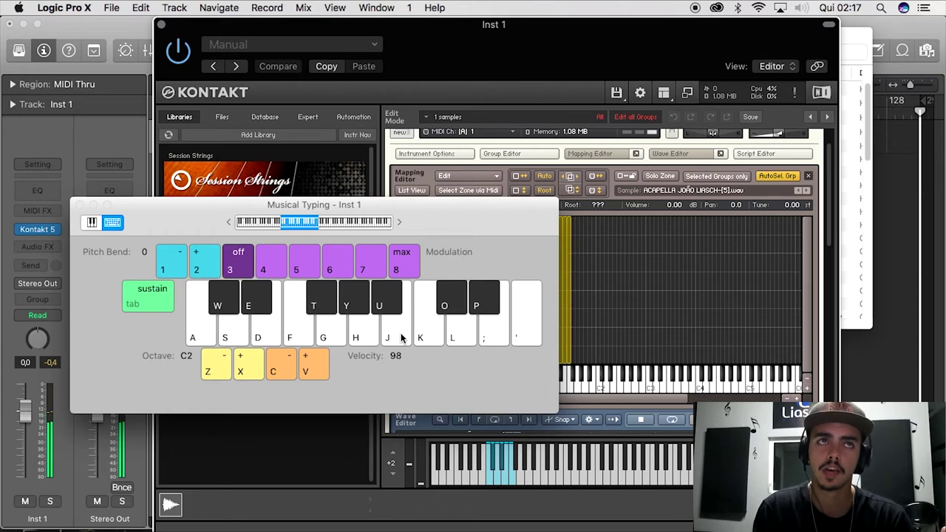
left_click(81, 205)
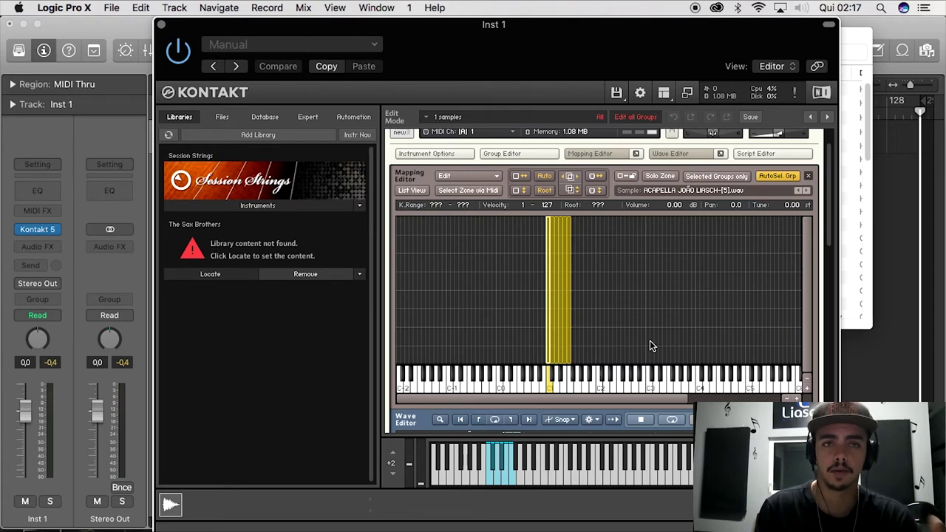
- Set the instrument's maximum voices to 1 so that slices cannot overlap
scroll(604, 323, "up", 2)
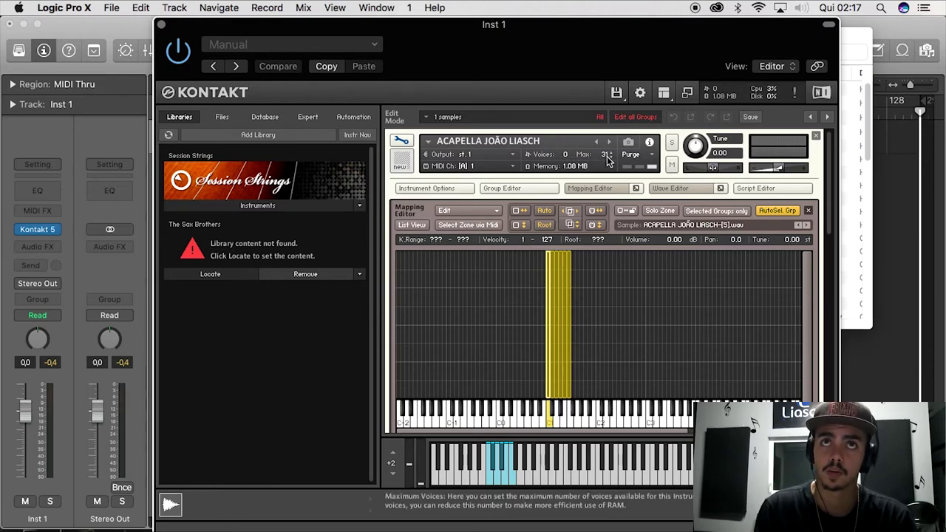
double_click(605, 157)
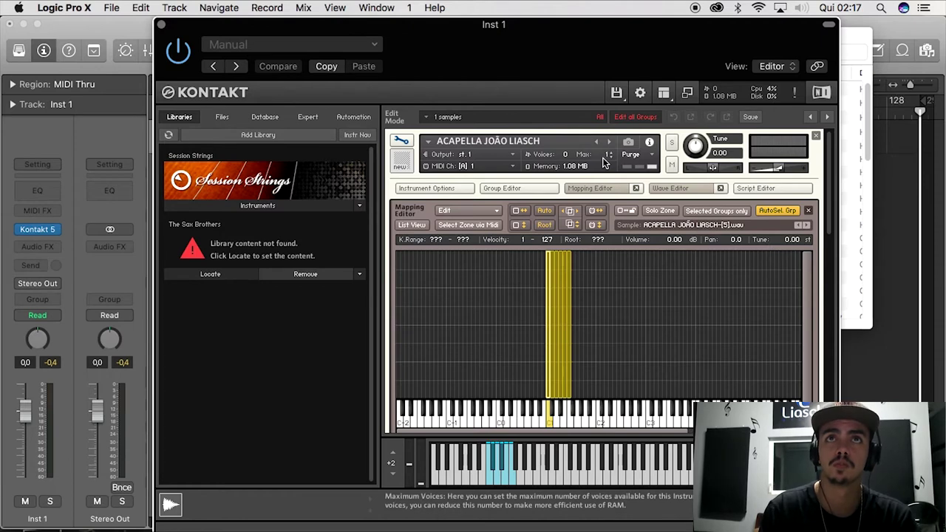
type("1")
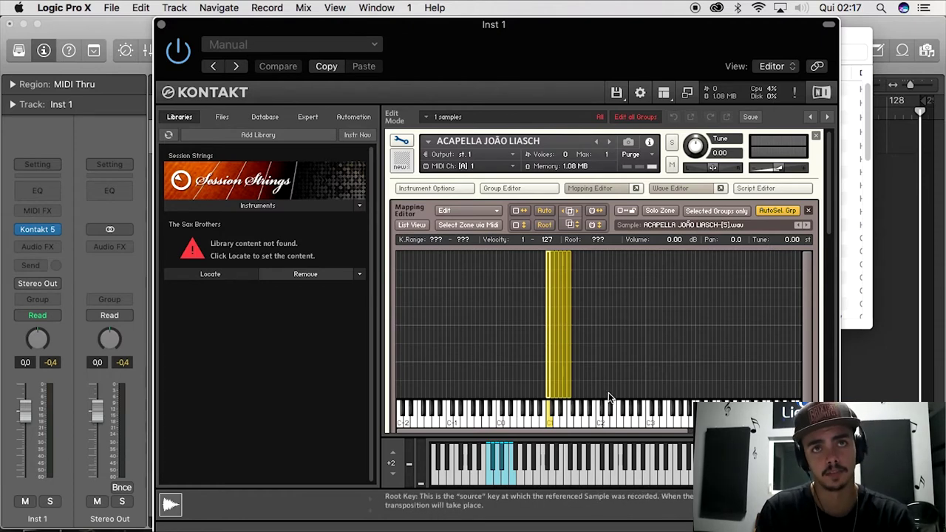
- Retrigger the first slice with Musical Typing to check the single-voice playback, and close the typing keyboard
key("super+k")
key("a")
key("a")
key("a")
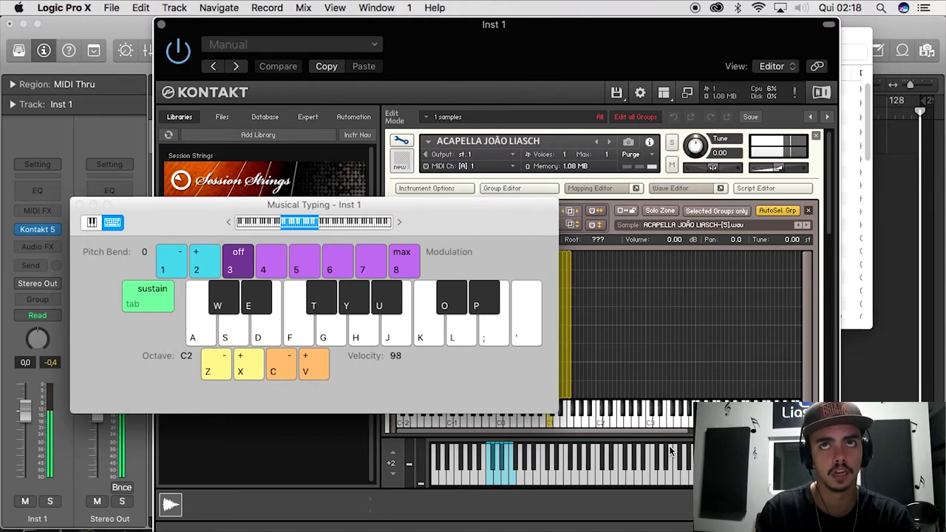
key("super+k")
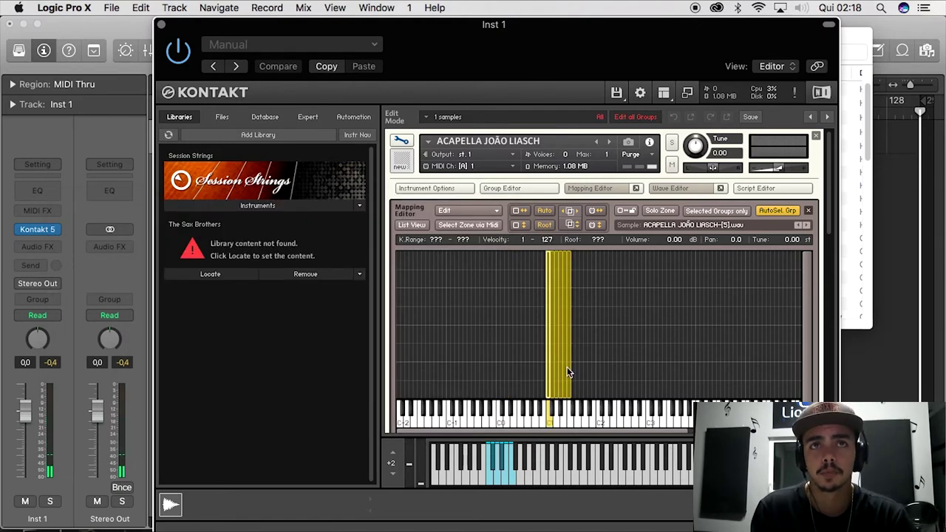
- Select the C1 slice zone and raise its tuning to 10 semitones, auditioning it with Musical Typing
left_click(558, 370)
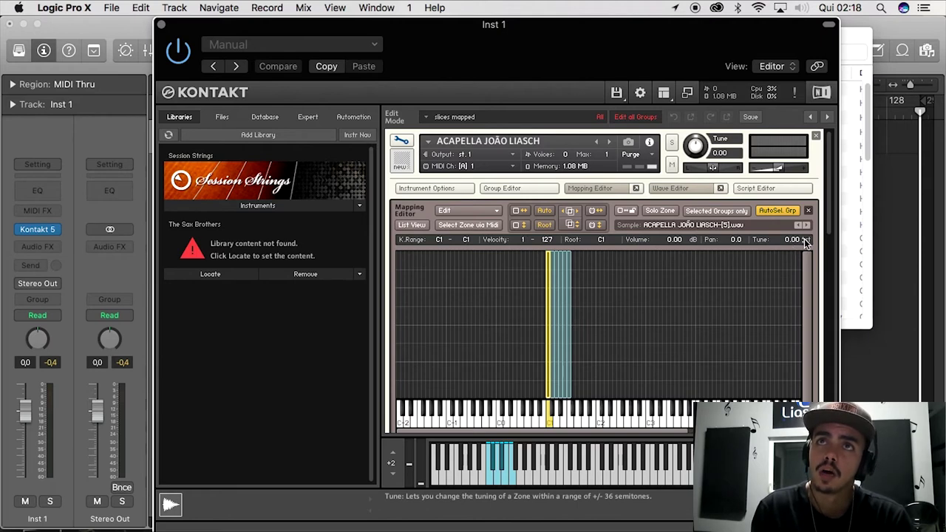
scroll(805, 244, "up", 1)
key("super+k")
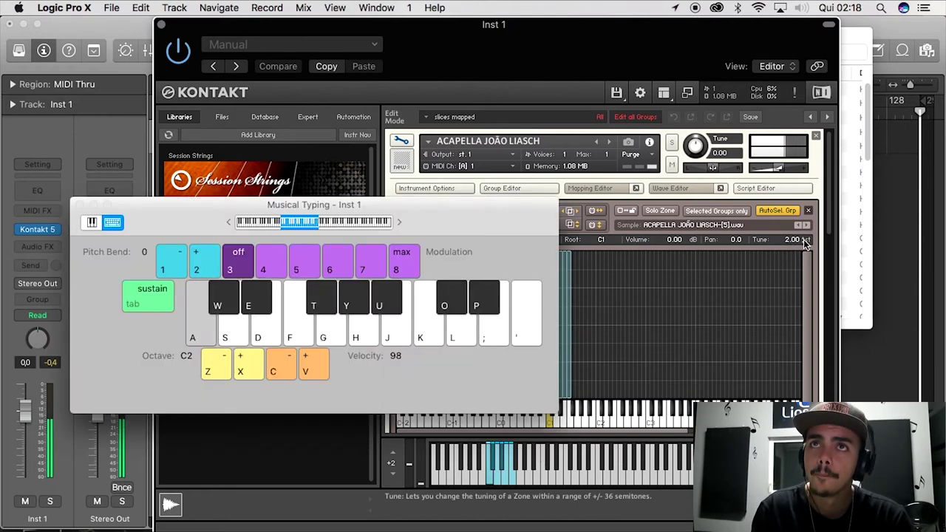
key("super+k")
left_click_drag(806, 244, 806, 243)
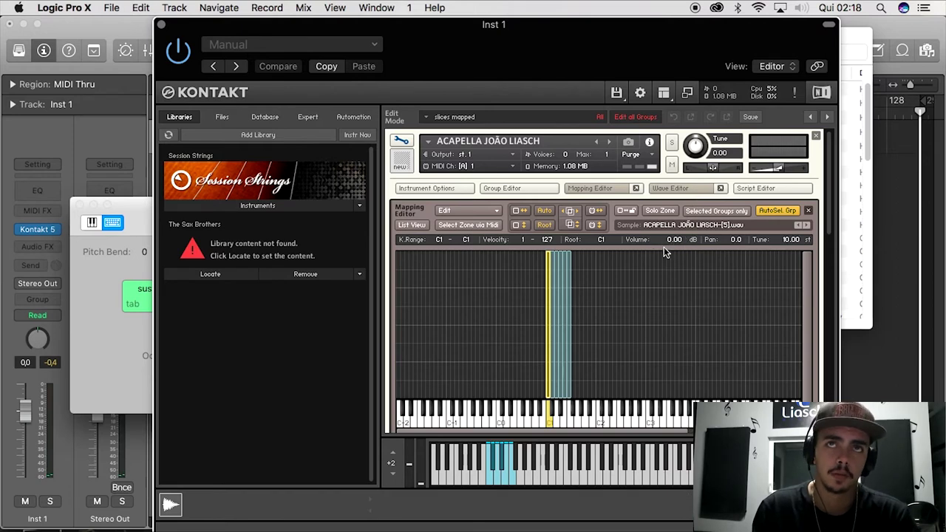
- Select the D#1 slice zone and lower its tuning to -6 semitones
left_click(562, 311)
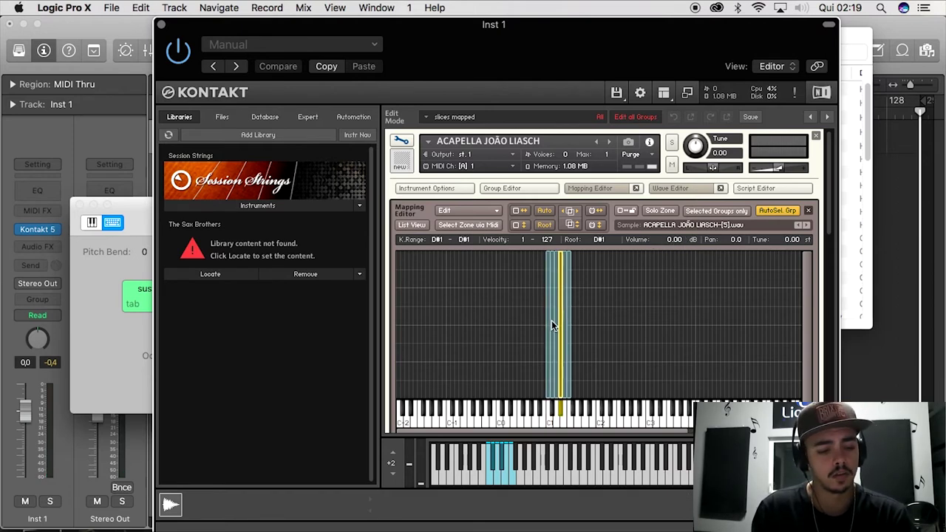
left_click(804, 244)
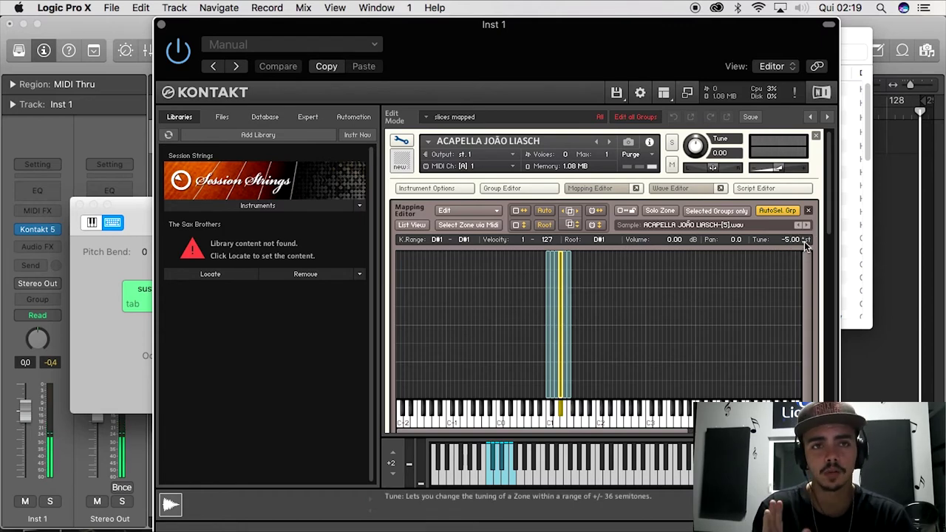
left_click(804, 244)
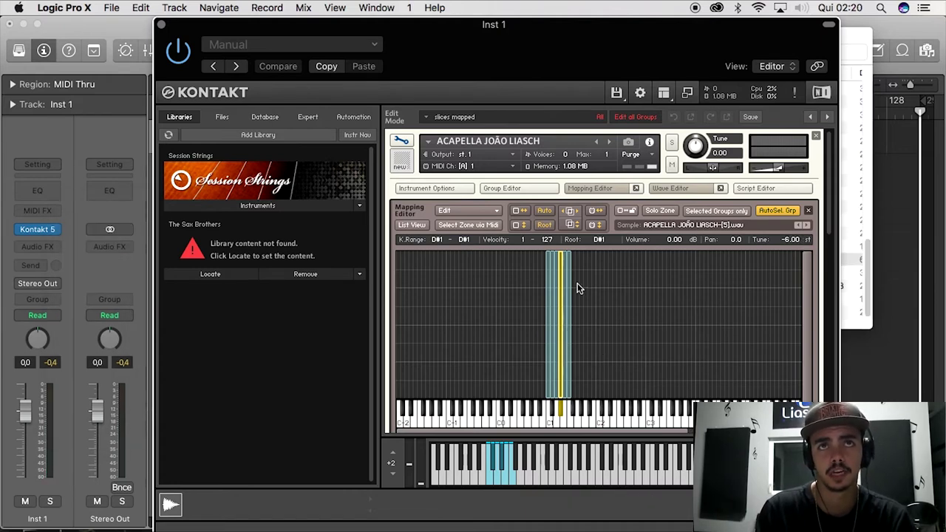
- Hide the Wave Editor while keeping the Mapping Editor open above the group's Source module
scroll(591, 315, "down", 5)
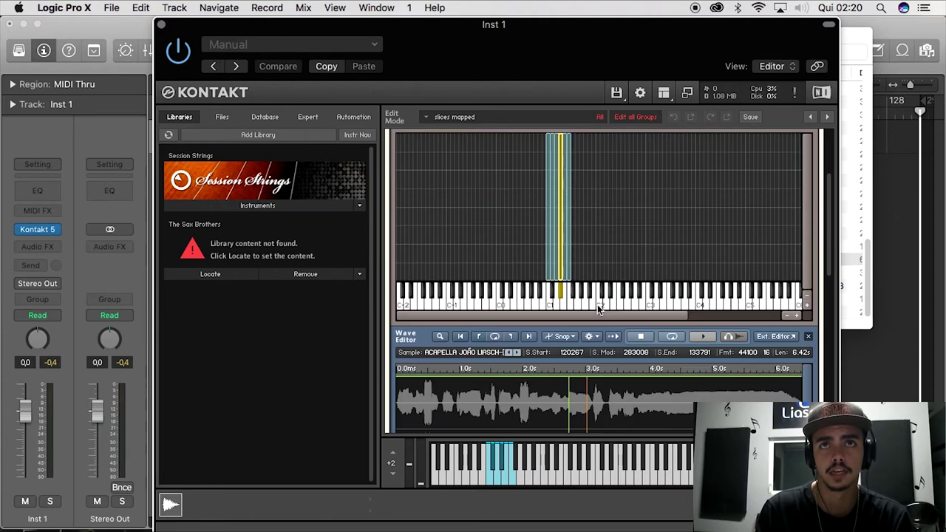
scroll(602, 312, "up", 4)
scroll(643, 303, "up", 3)
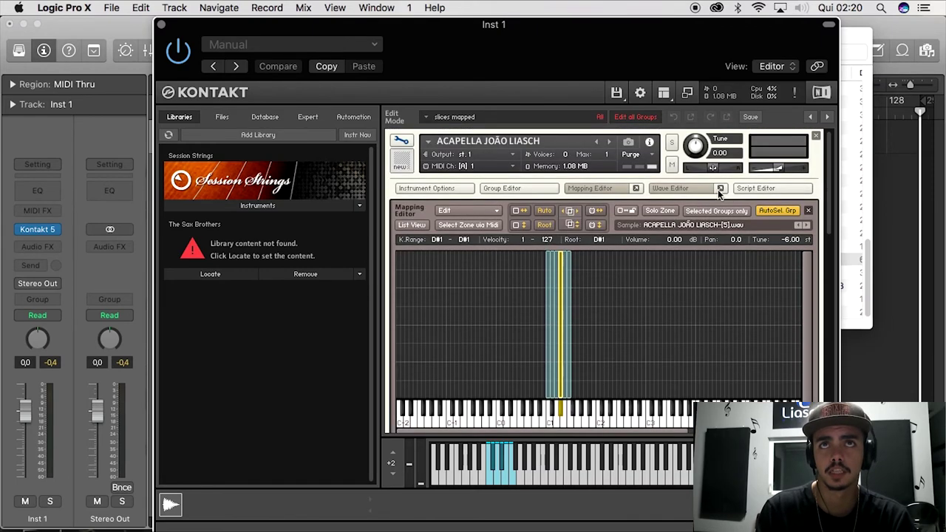
scroll(675, 316, "down", 5)
scroll(678, 321, "down", 2)
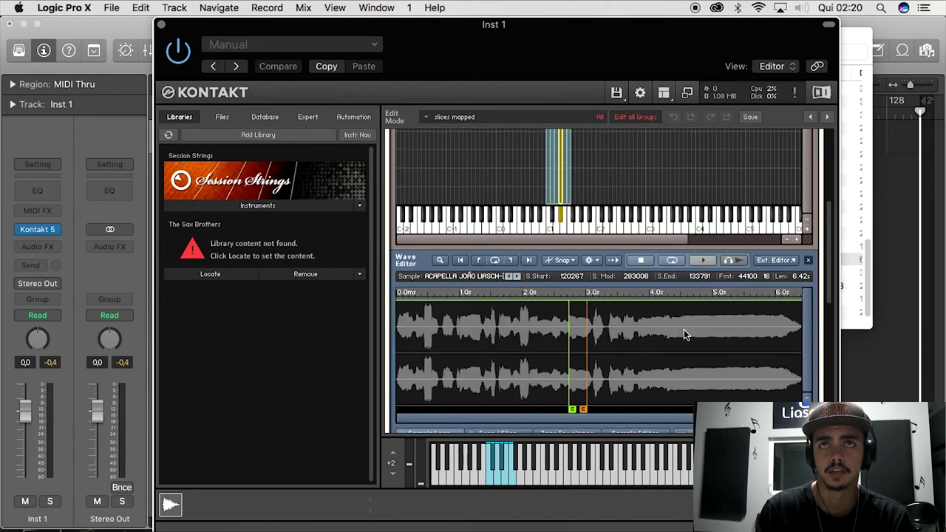
scroll(684, 329, "up", 5)
scroll(680, 266, "down", 5)
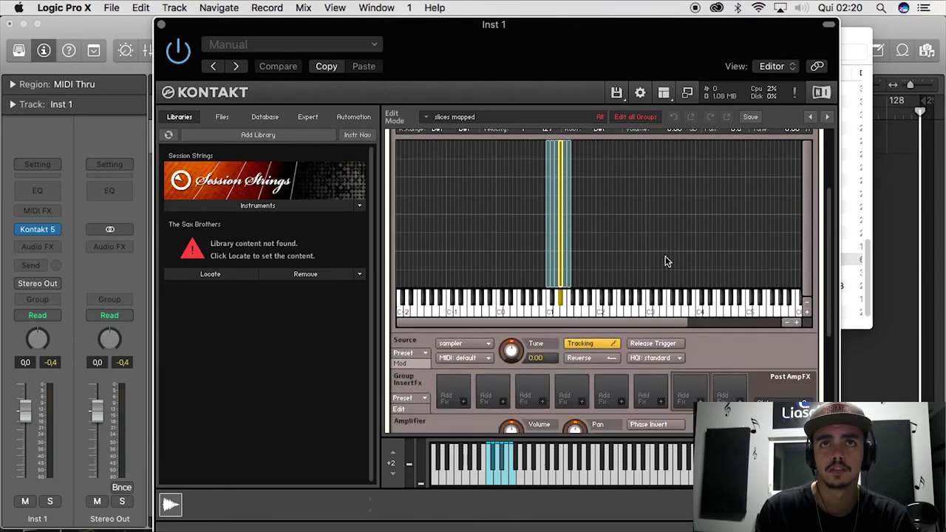
- Try the Source module's Tune at 7 semitones while playing slices with Musical Typing, and settle it at 1 semitone
scroll(635, 256, "up", 1)
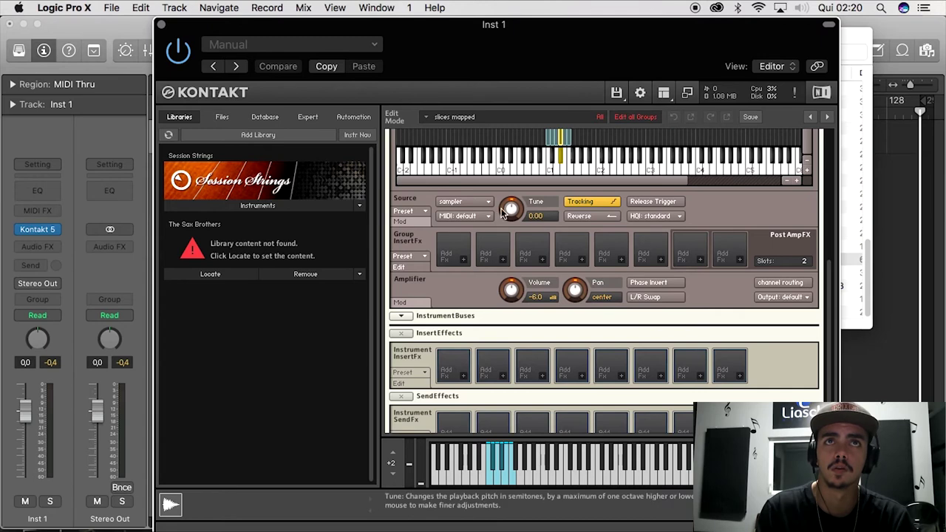
key("super+k")
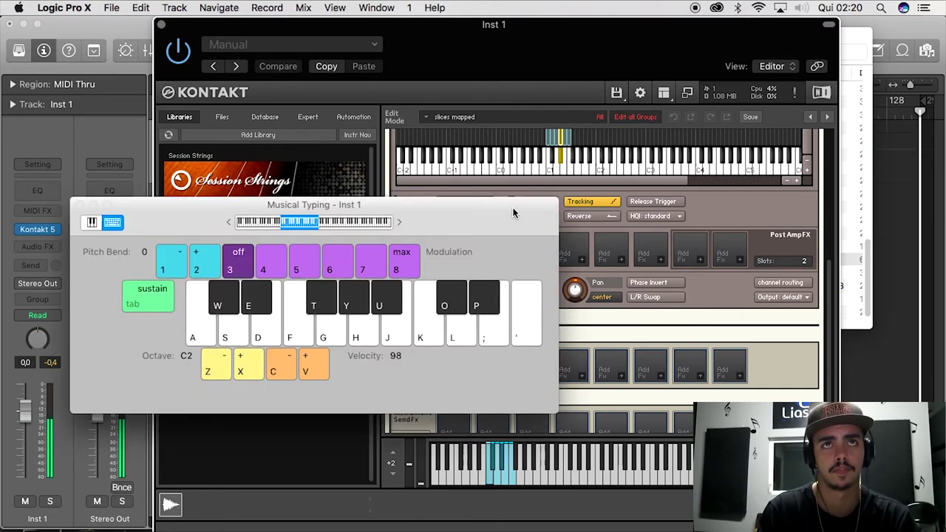
left_click_drag(456, 211, 387, 200)
left_click_drag(515, 214, 514, 213)
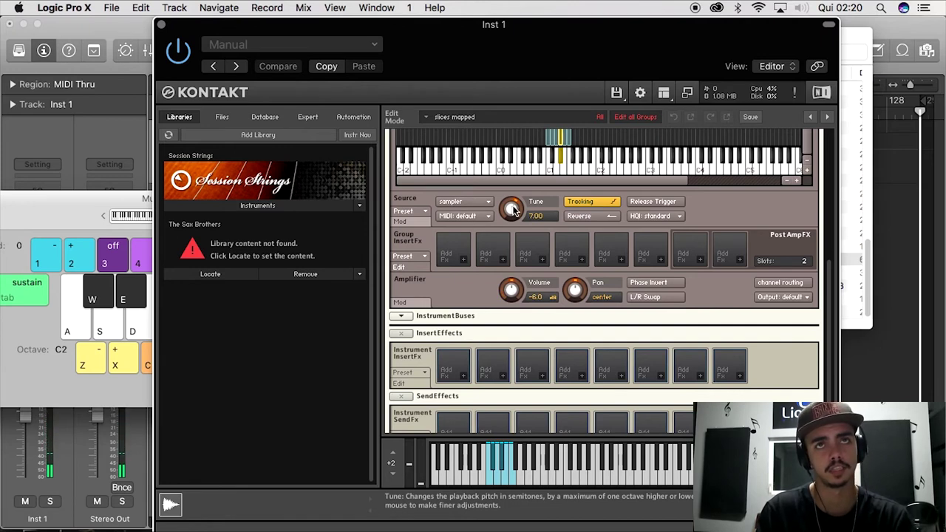
key("e")
scroll(514, 211, "up", 2)
left_click_drag(513, 269, 512, 281)
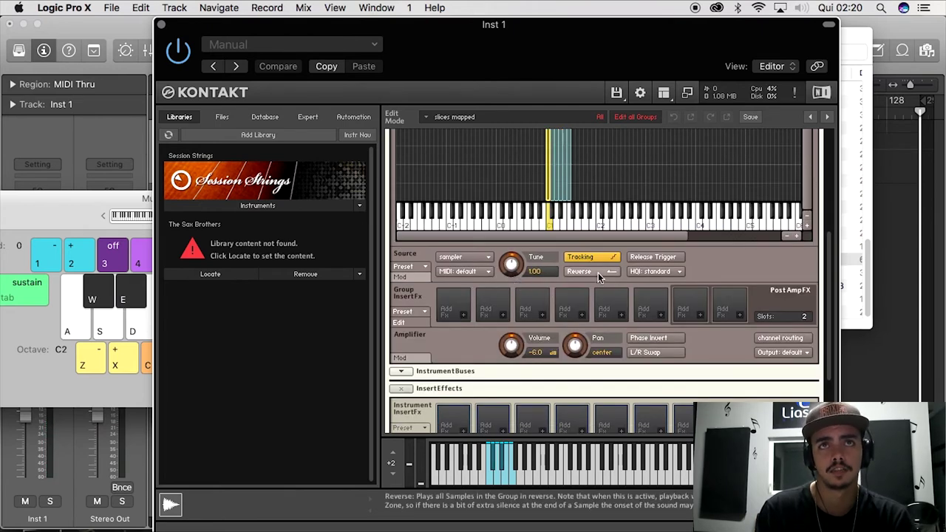
- Try Reverse in the Source module for all slices, audition it with Musical Typing, and switch it back off
left_click(598, 272)
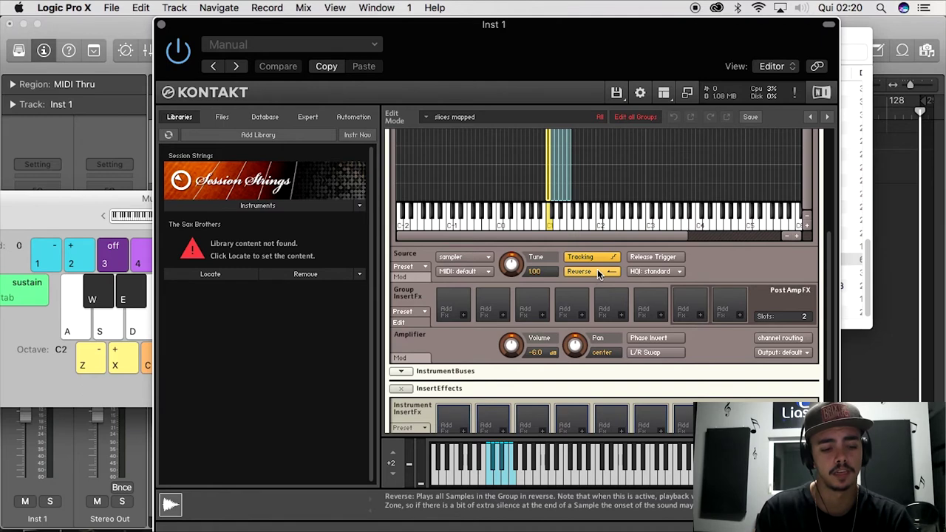
scroll(804, 243, "up", 3)
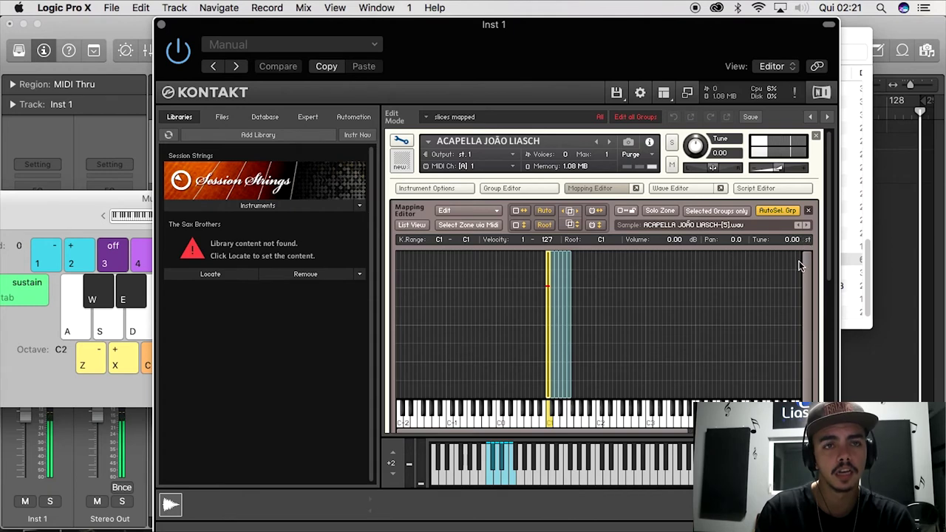
scroll(786, 289, "down", 1)
scroll(784, 285, "down", 2)
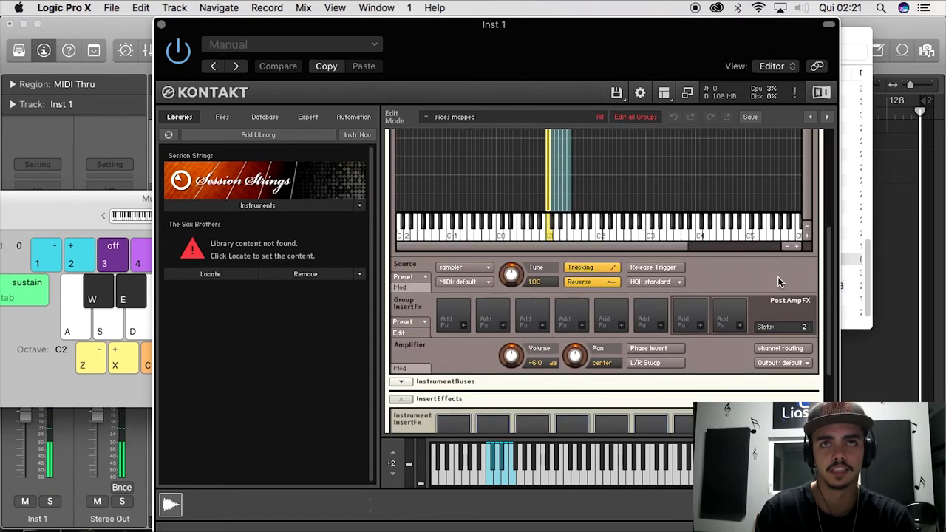
key("a")
key("a")
left_click(570, 283)
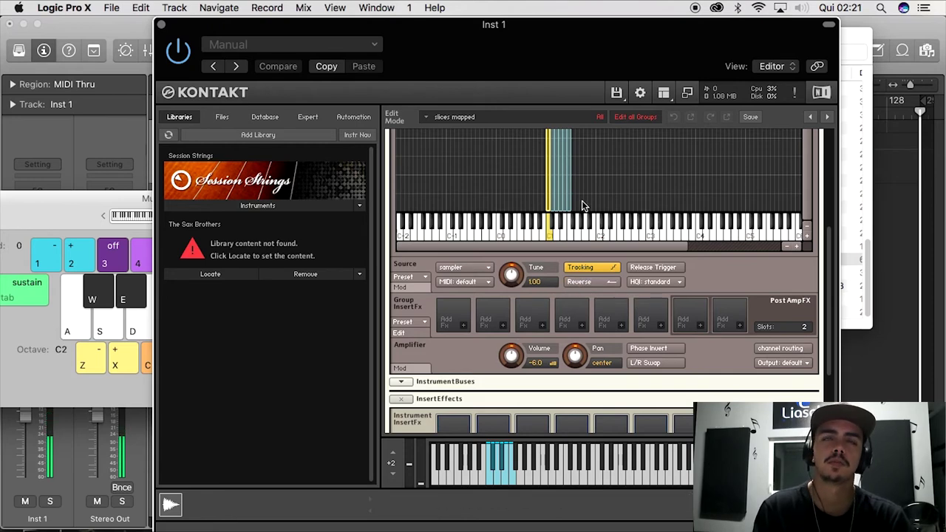
scroll(582, 200, "up", 1)
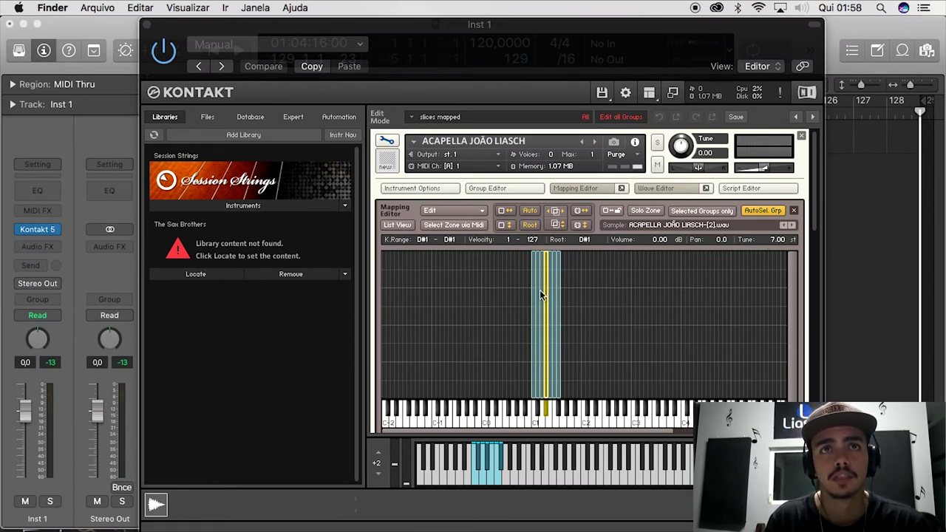
- Select the C1 slice zone in the Mapping Editor, set its tuning to 15.34 semitones, and audition the mapped slices
left_click(495, 43)
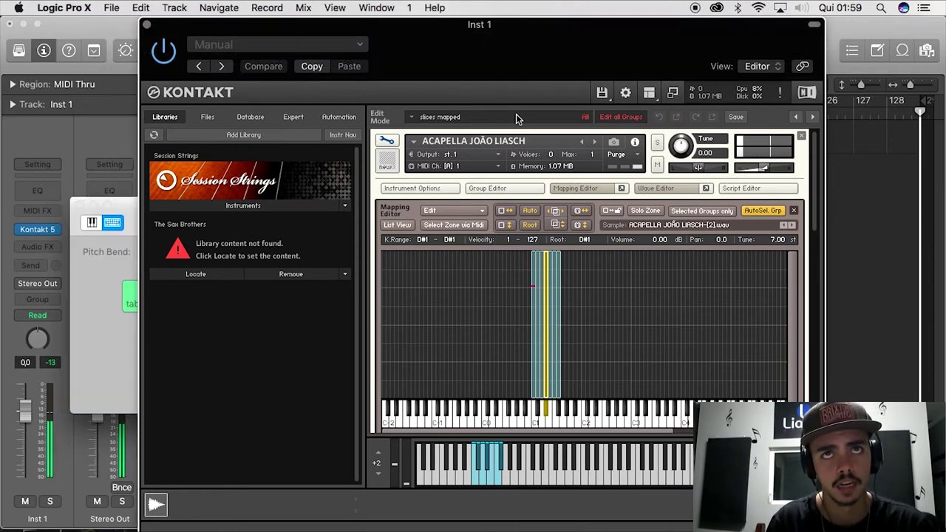
left_click_drag(530, 293, 533, 295)
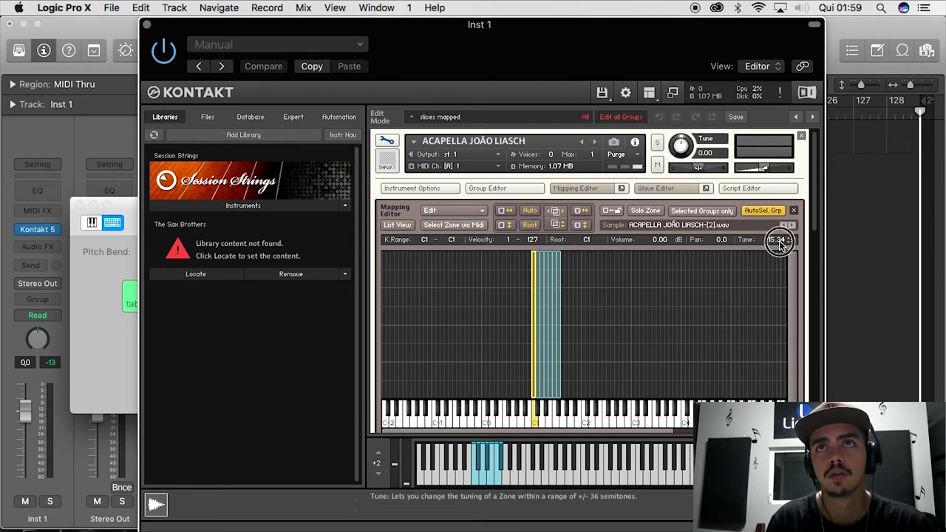
left_click_drag(816, 222, 810, 353)
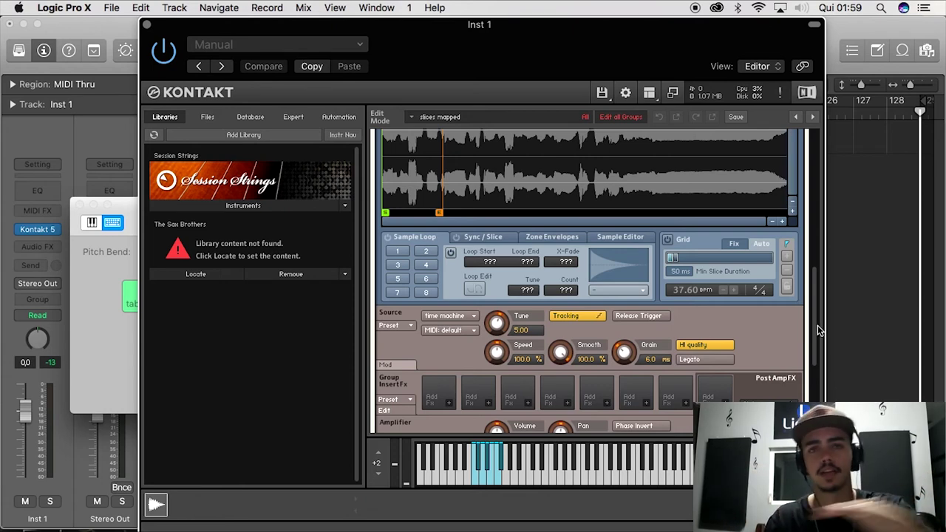
left_click_drag(813, 314, 813, 334)
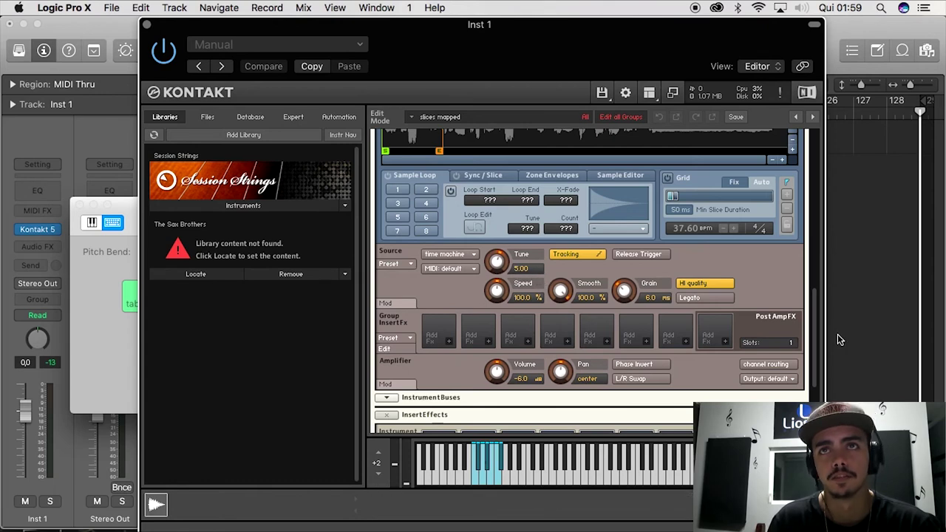
left_click_drag(815, 338, 823, 184)
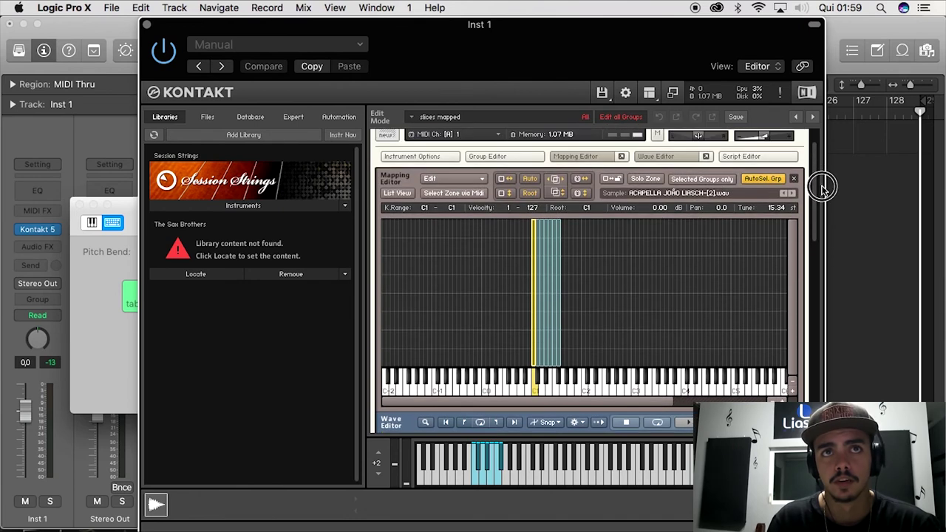
left_click(539, 375)
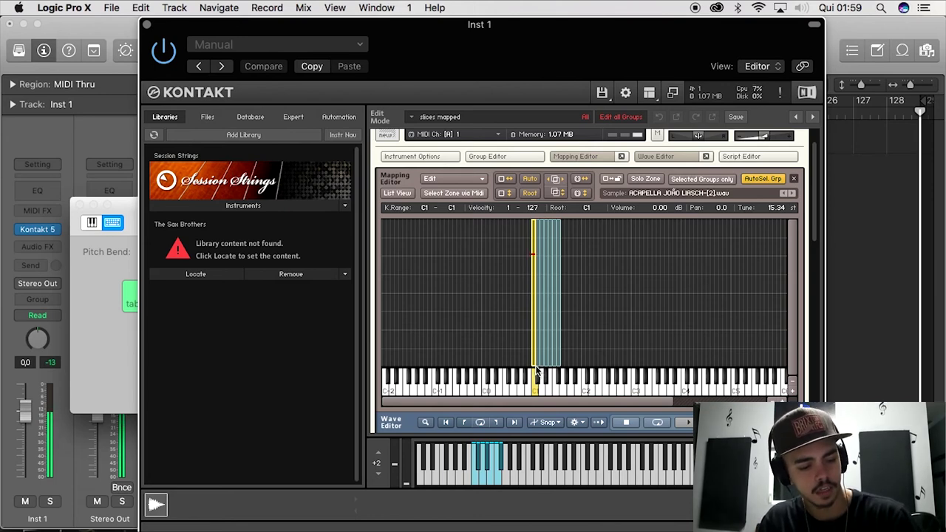
left_click(538, 374)
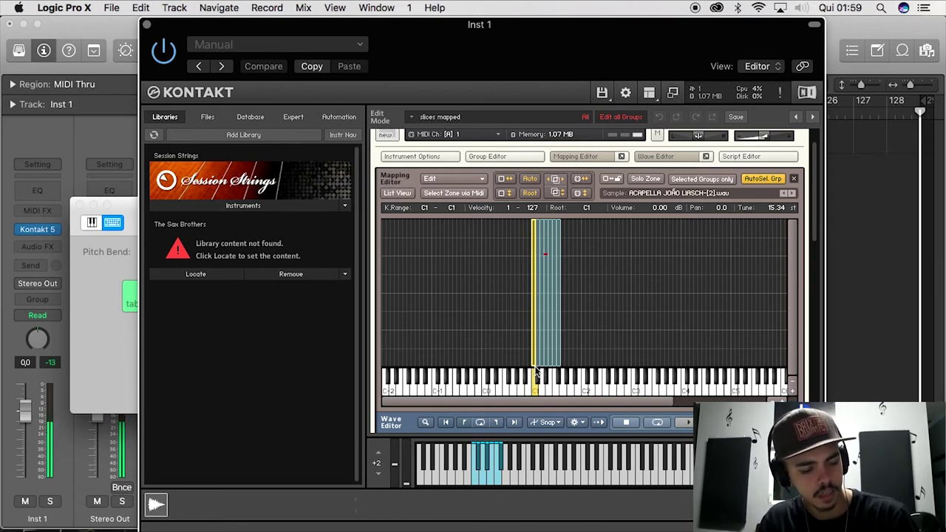